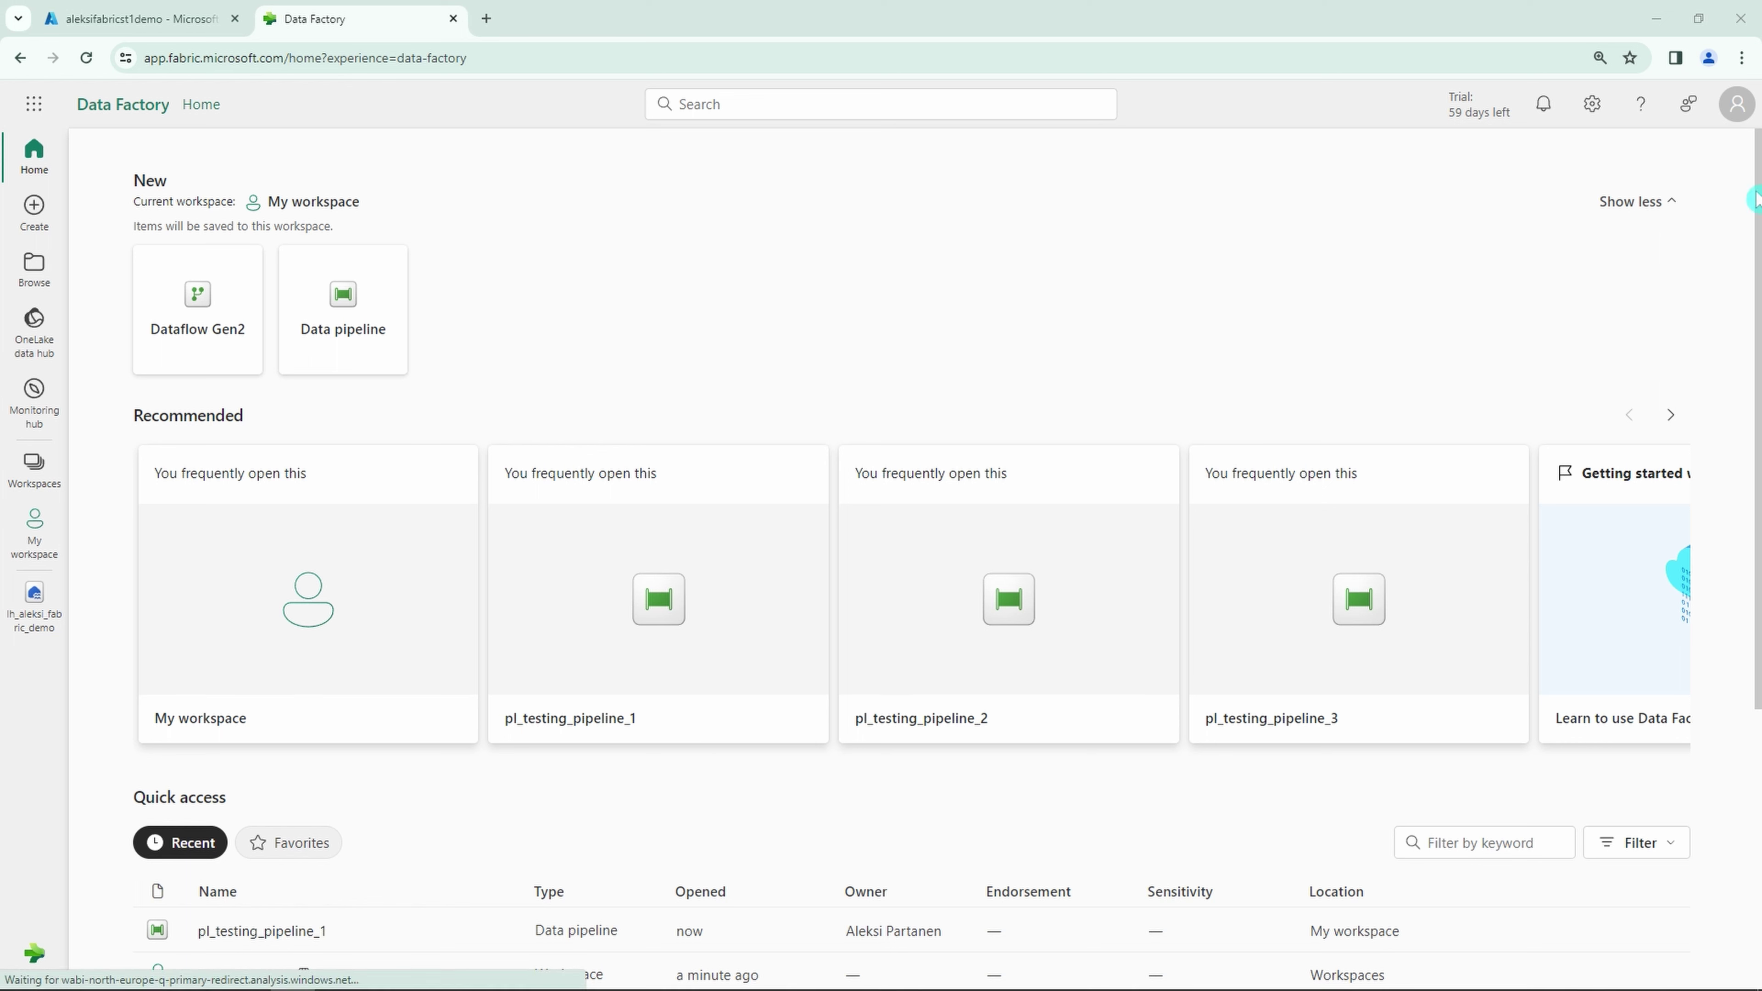
In the Azure portal, open movies.csv in the storage account's tutorial002-source container and examine its contents.
left_click(188, 28)
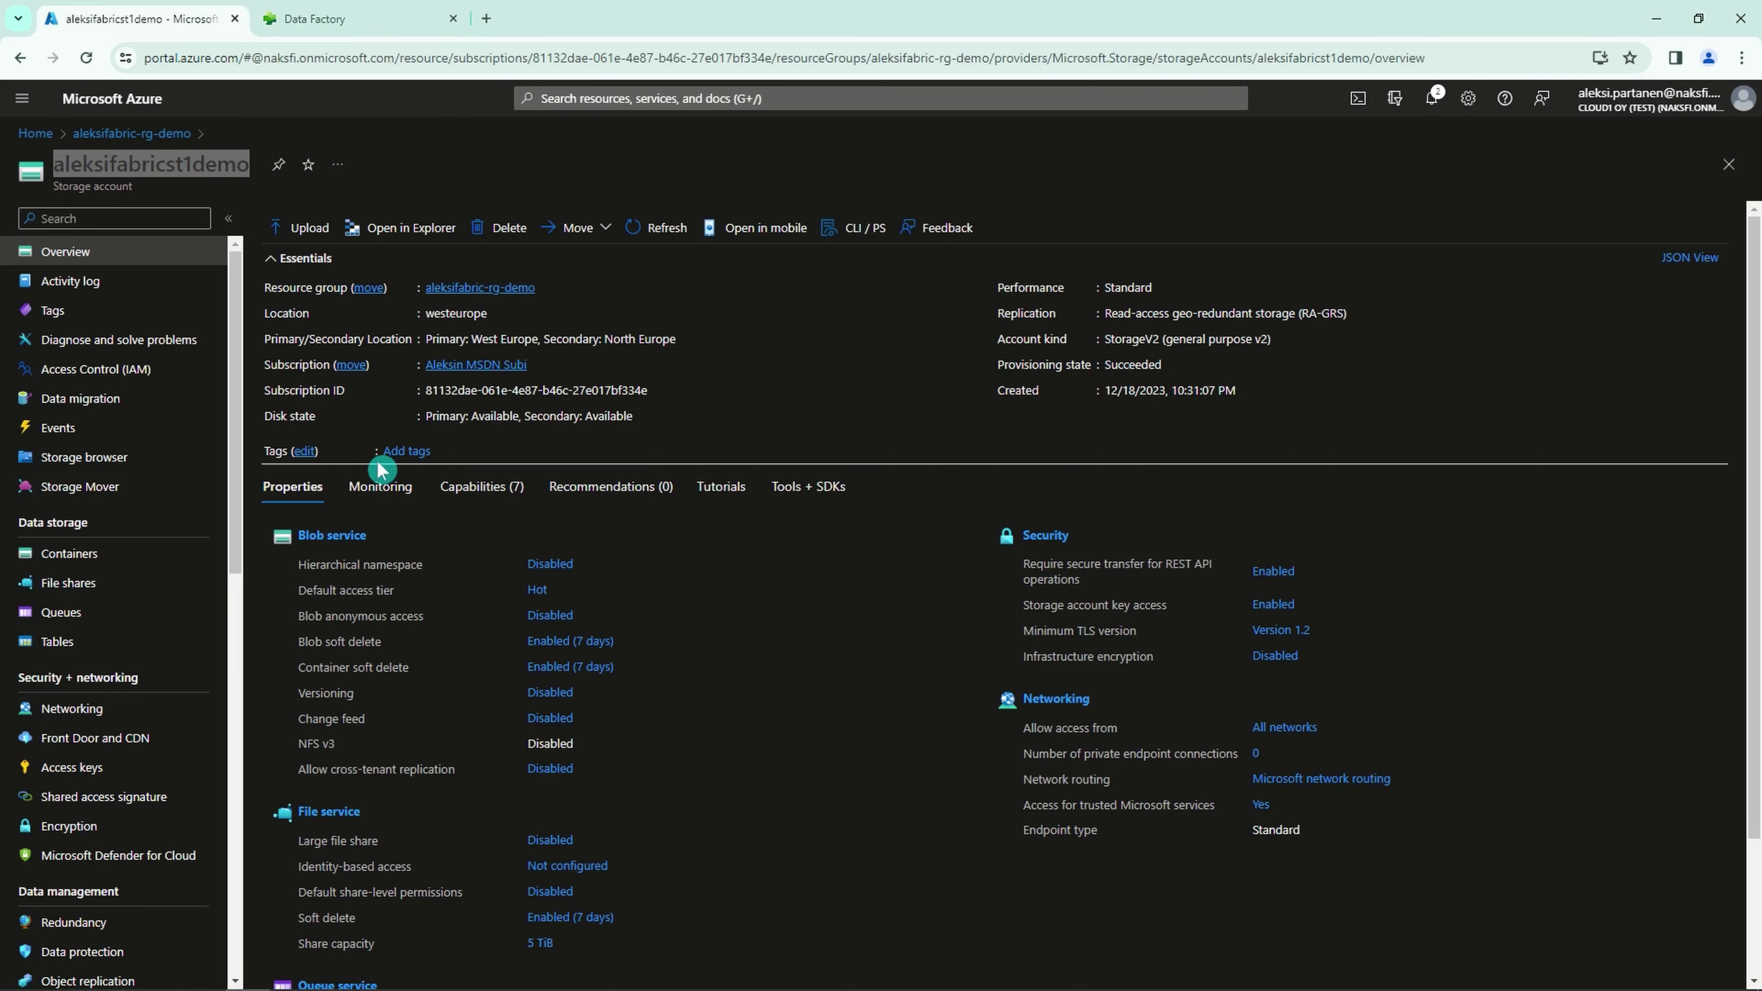
left_click(50, 555)
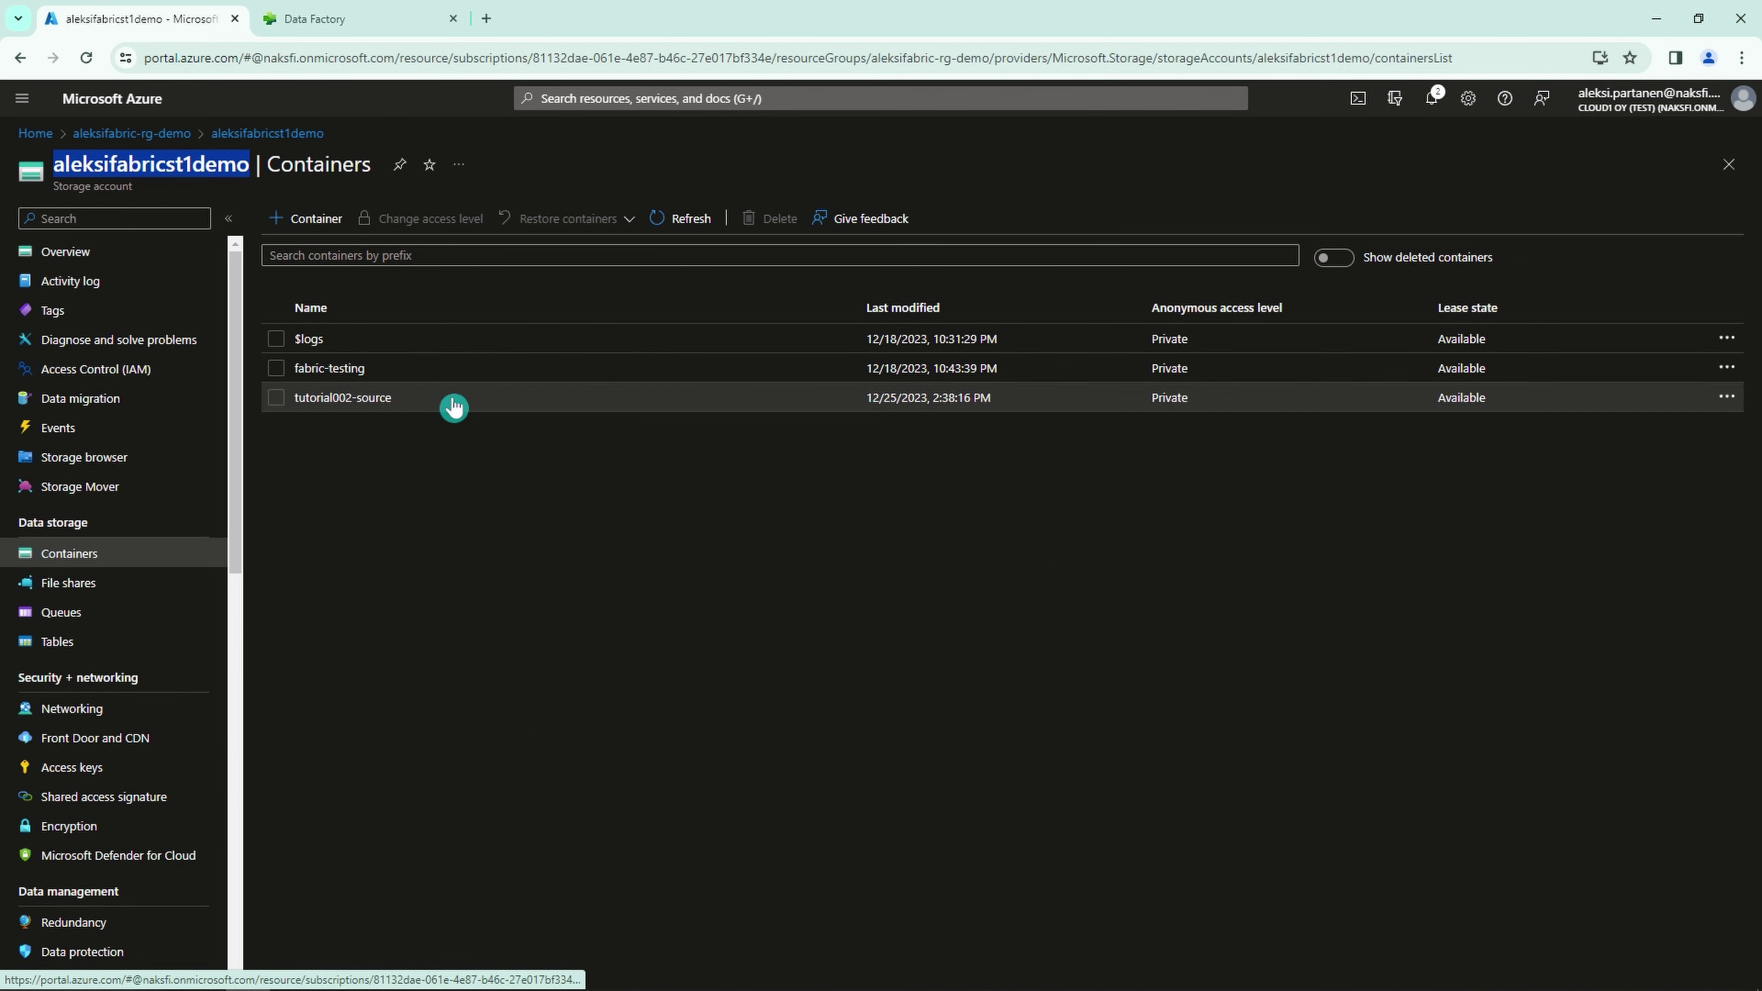
left_click(368, 399)
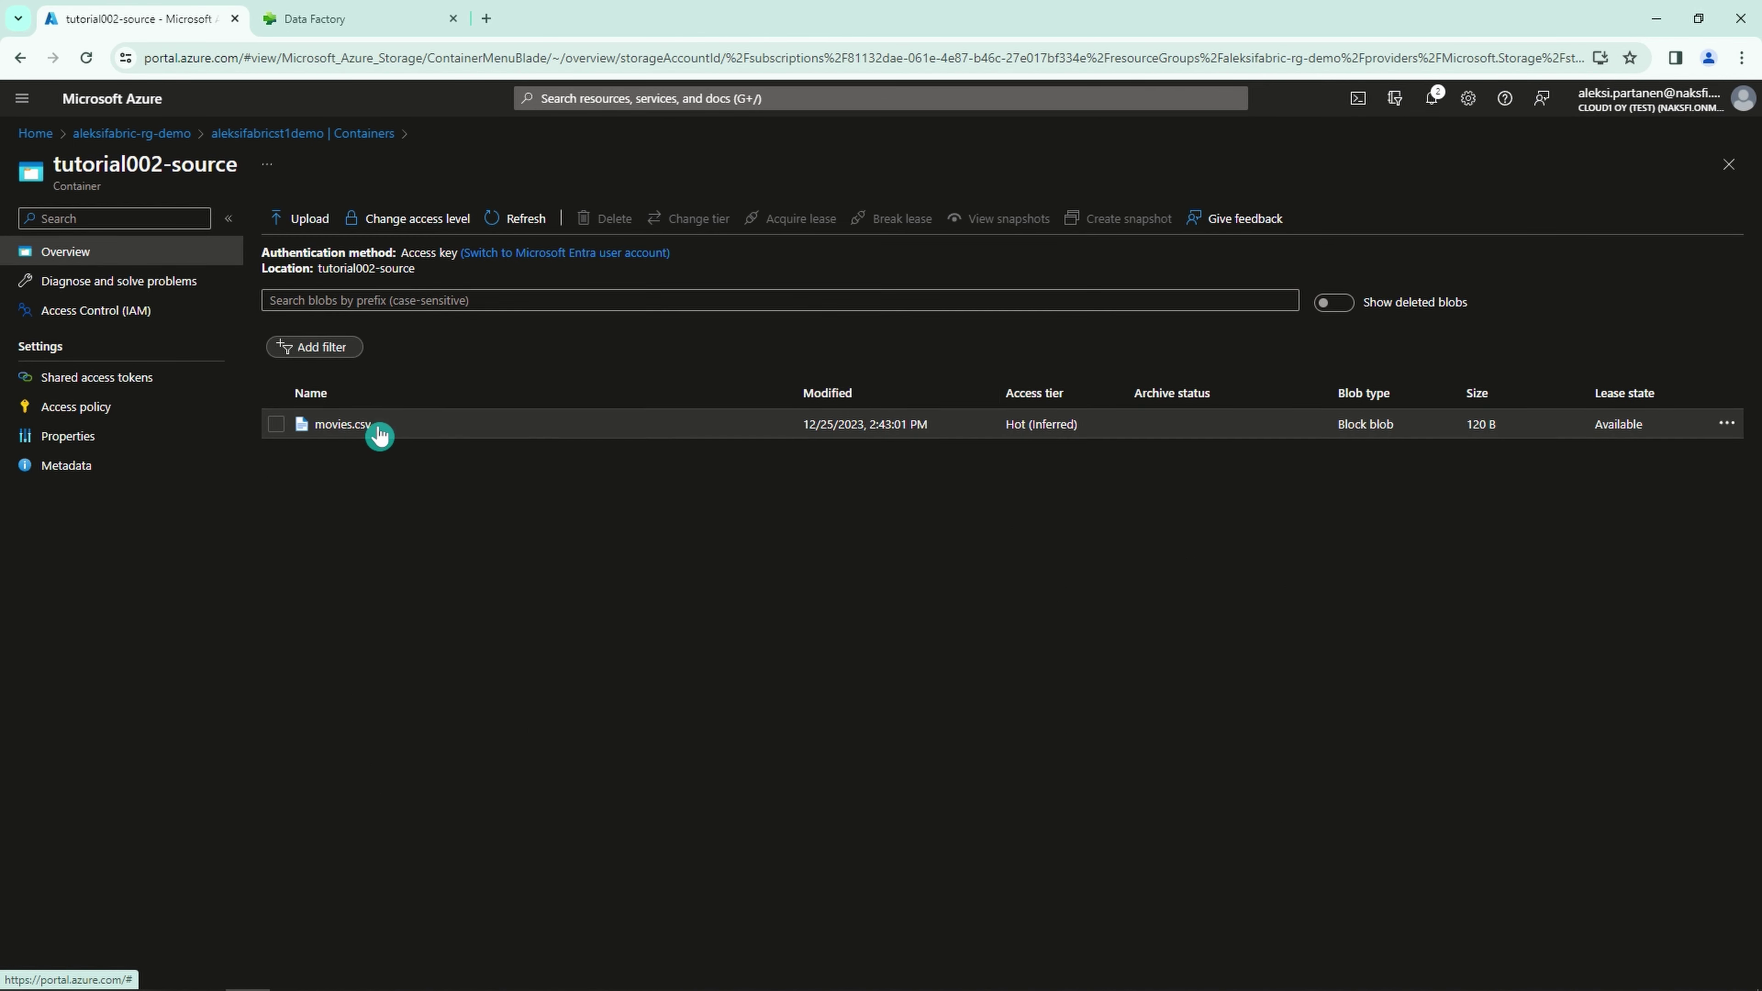
left_click(380, 435)
left_click(798, 261)
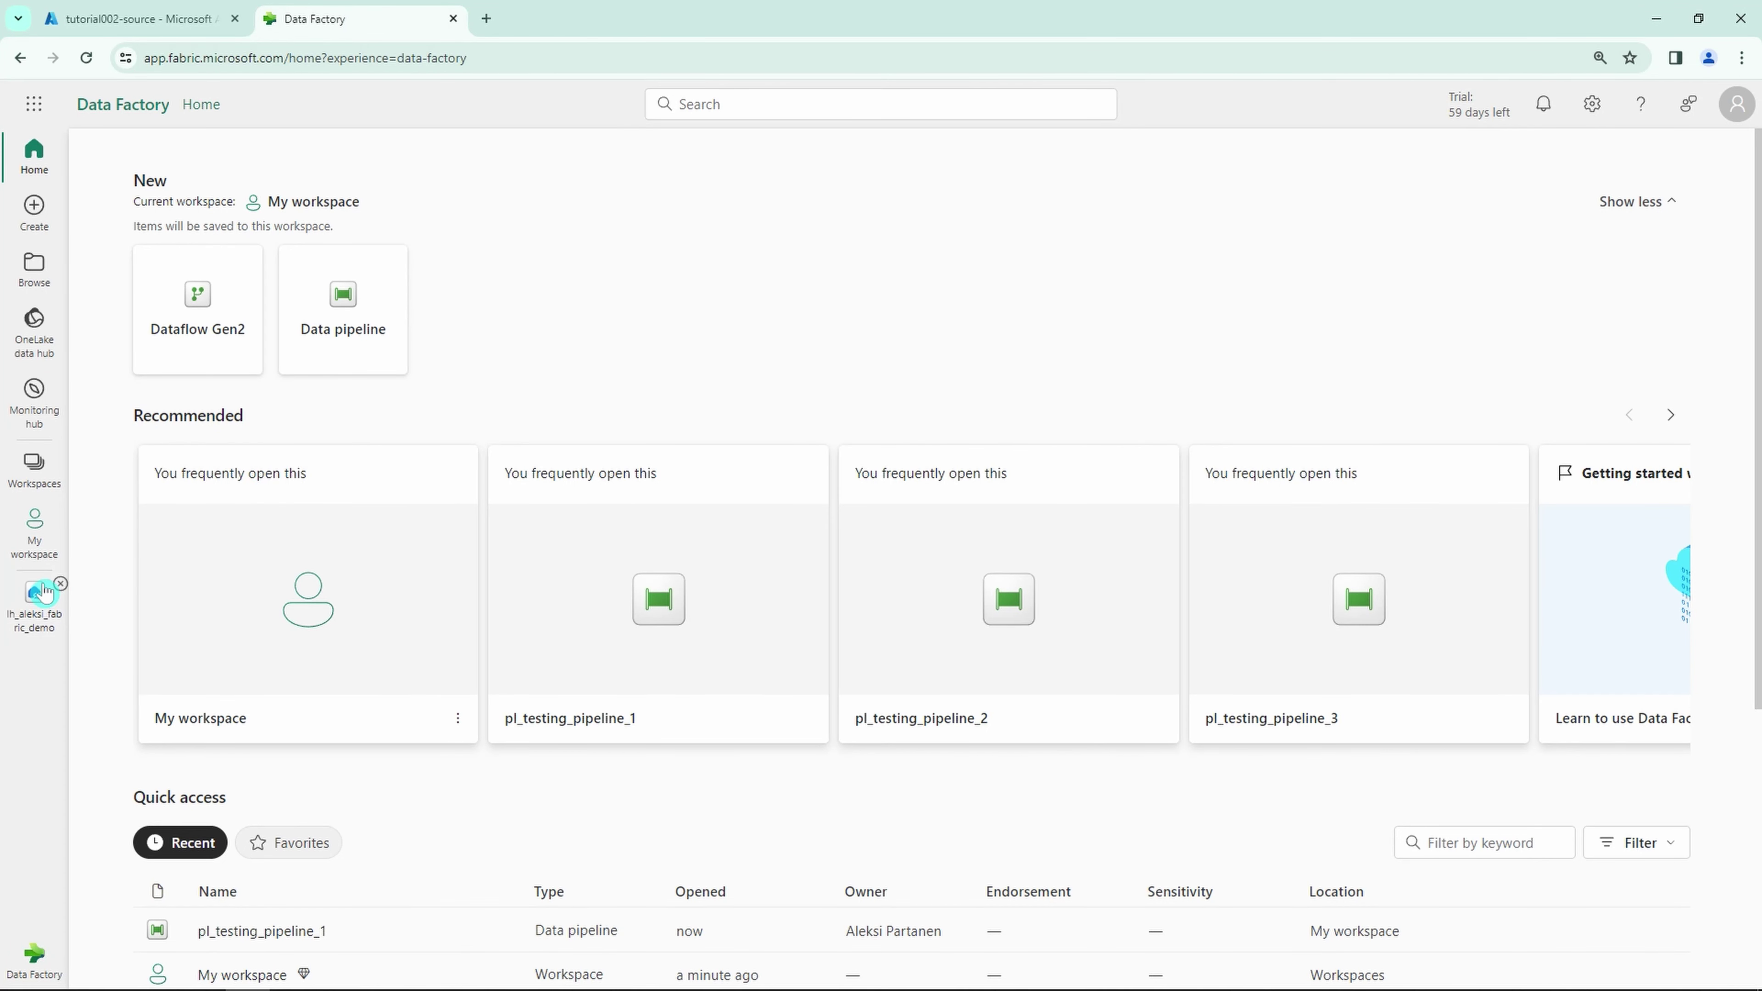
Switch to Microsoft Fabric, open the lh_aleksi_fabric_demo lakehouse and check its Tables folder and the options available for it.
left_click(27, 609)
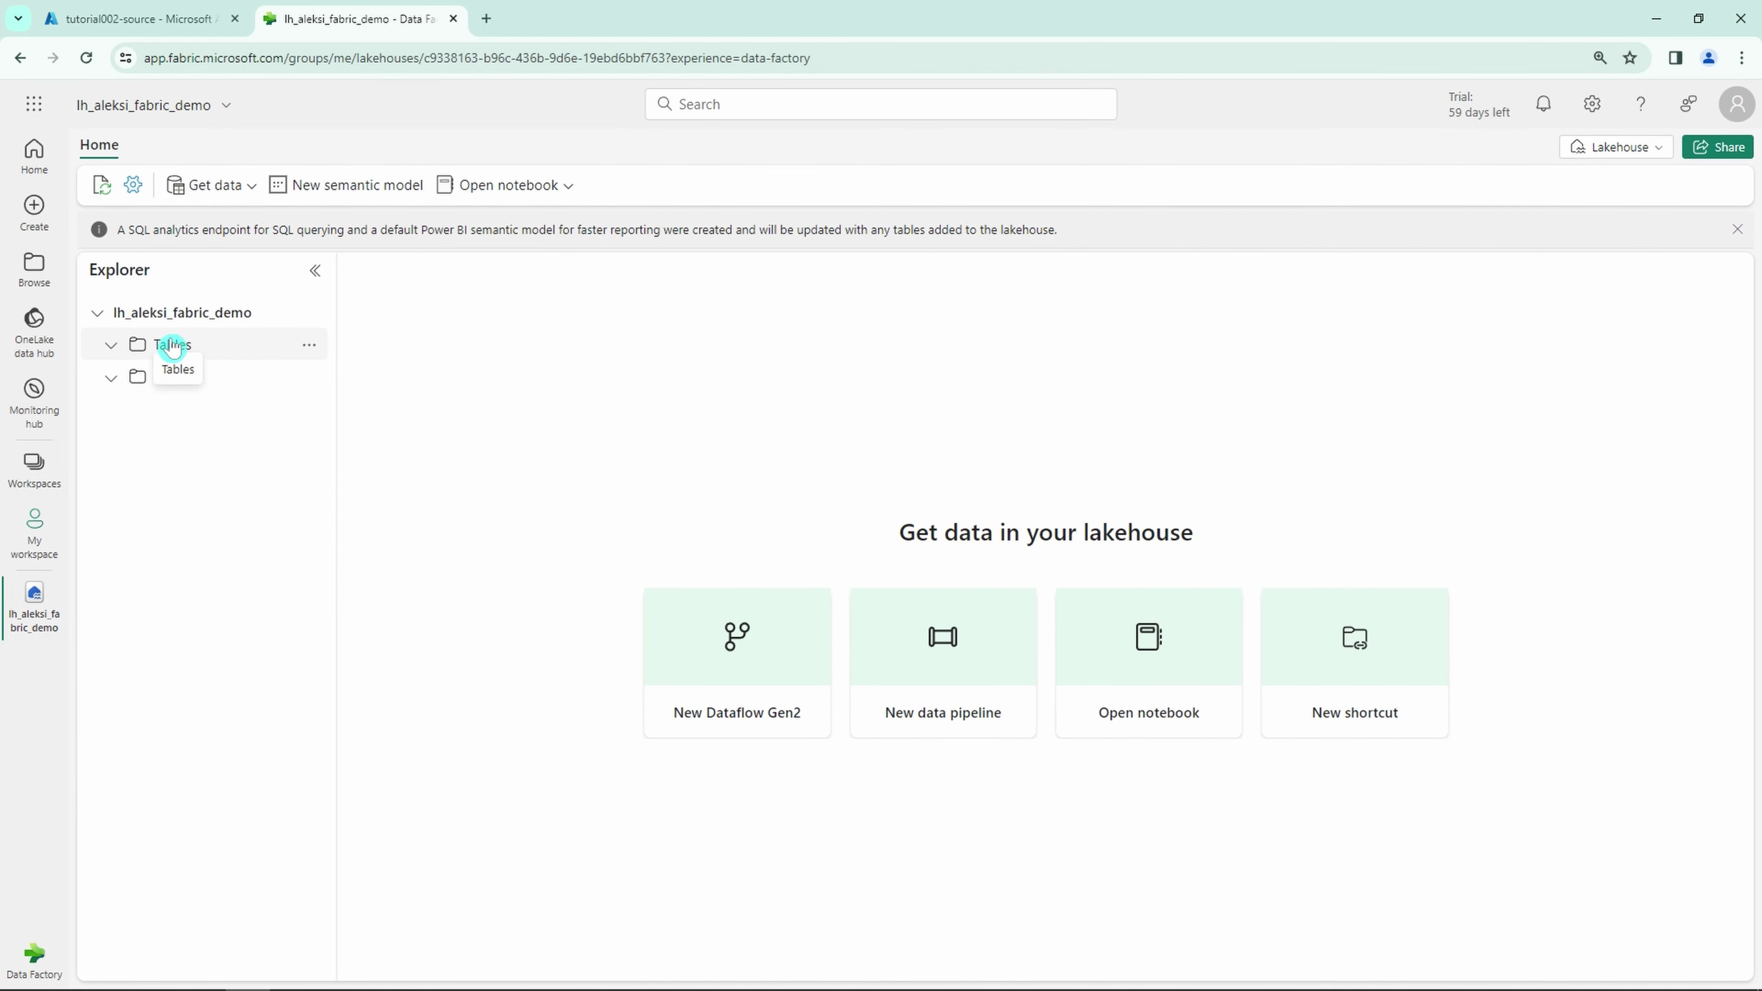
left_click(309, 345)
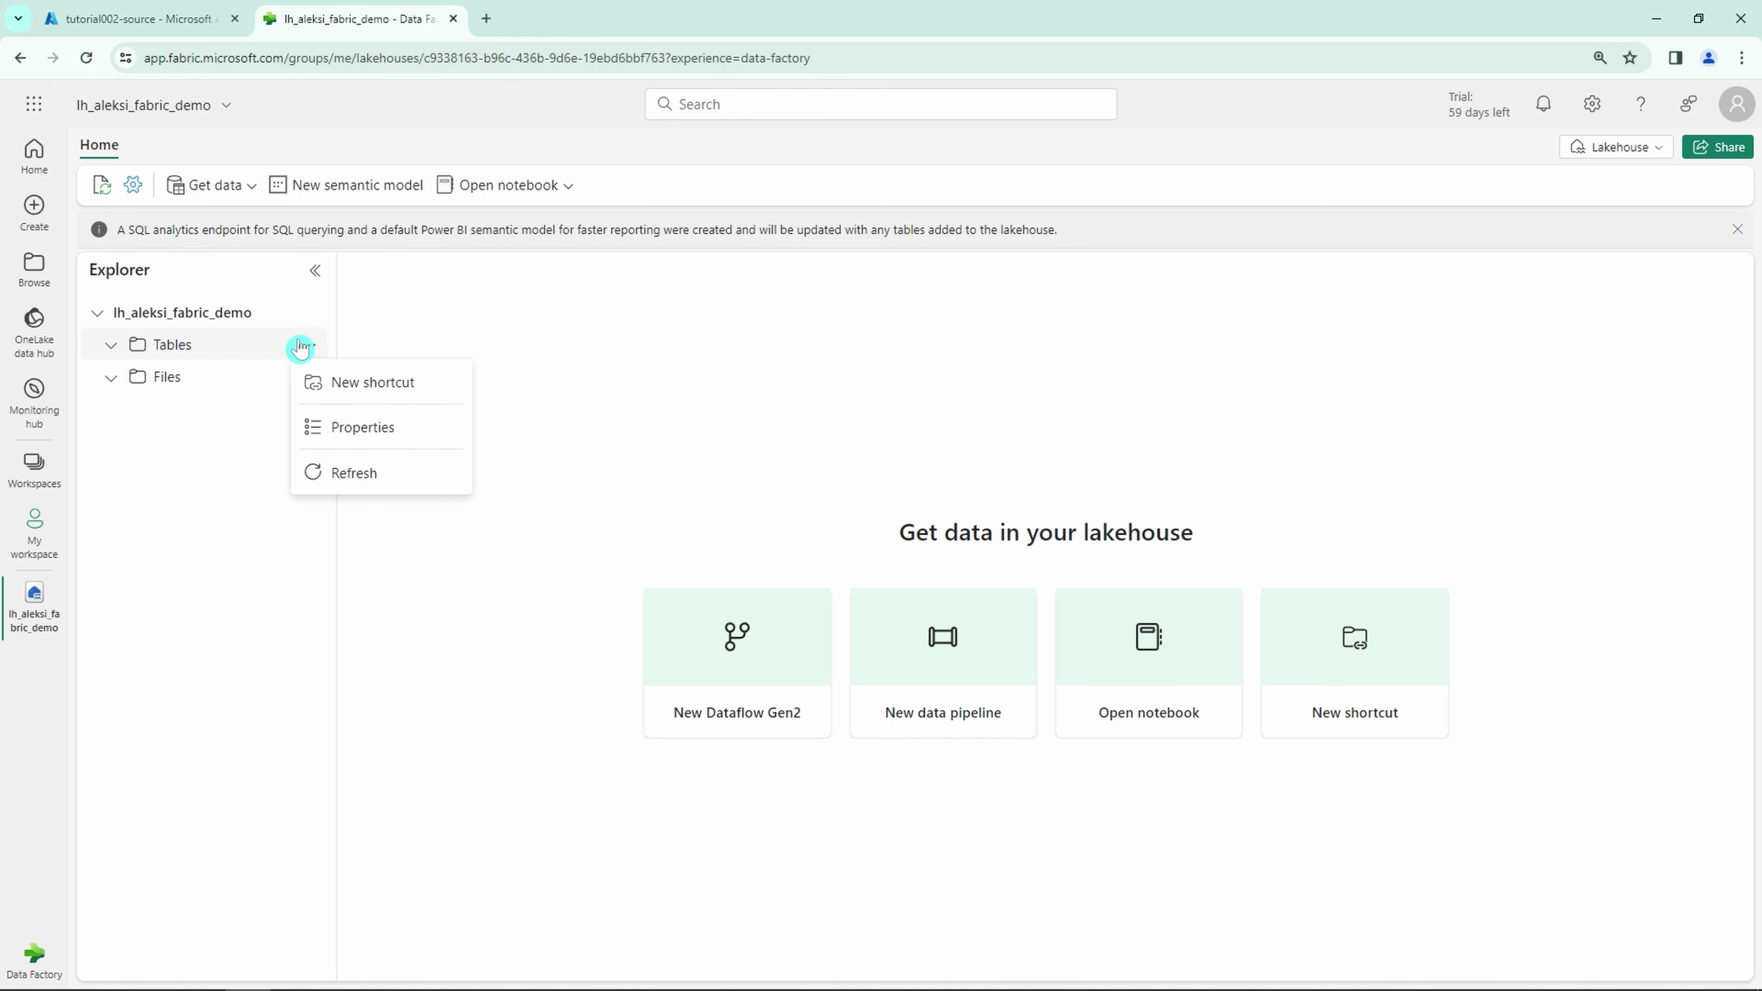
left_click(216, 458)
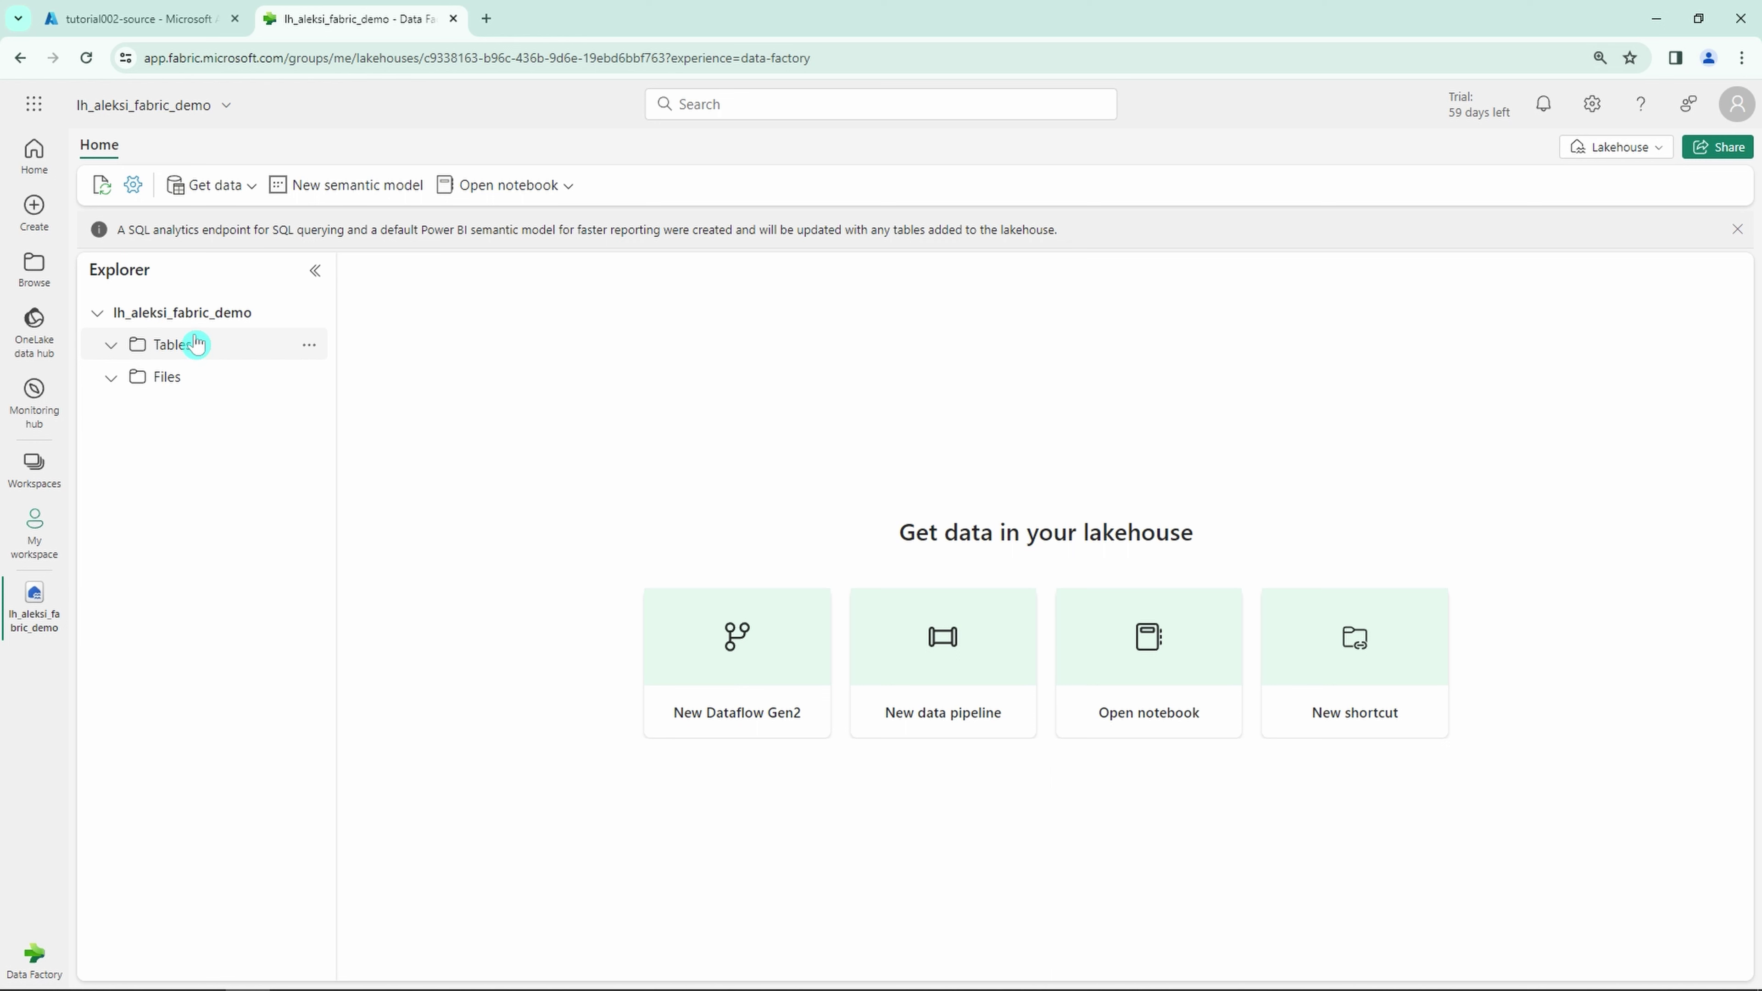
Create a new data pipeline named pl_tutorial002_demo001_csv_from_blob_to_lakehouse from the Data Factory home page.
left_click(34, 154)
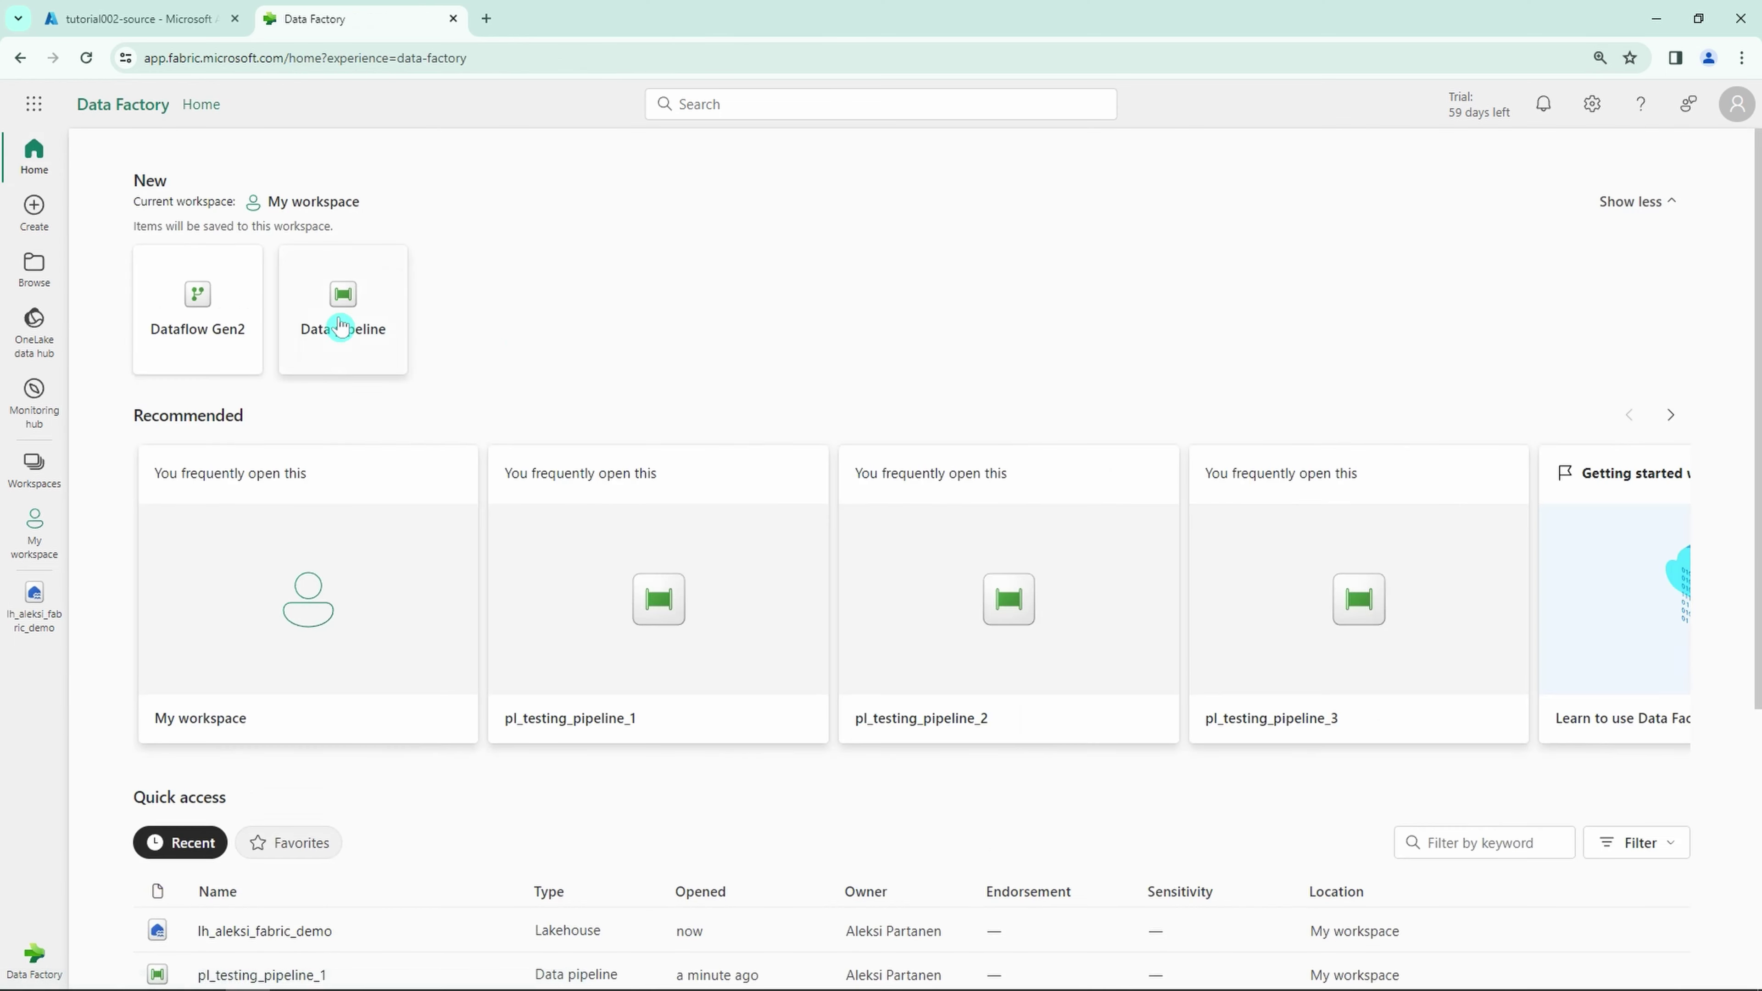
left_click(329, 325)
type("pl_tutorial002_demo001_csv_from_blob_to_lakehouse")
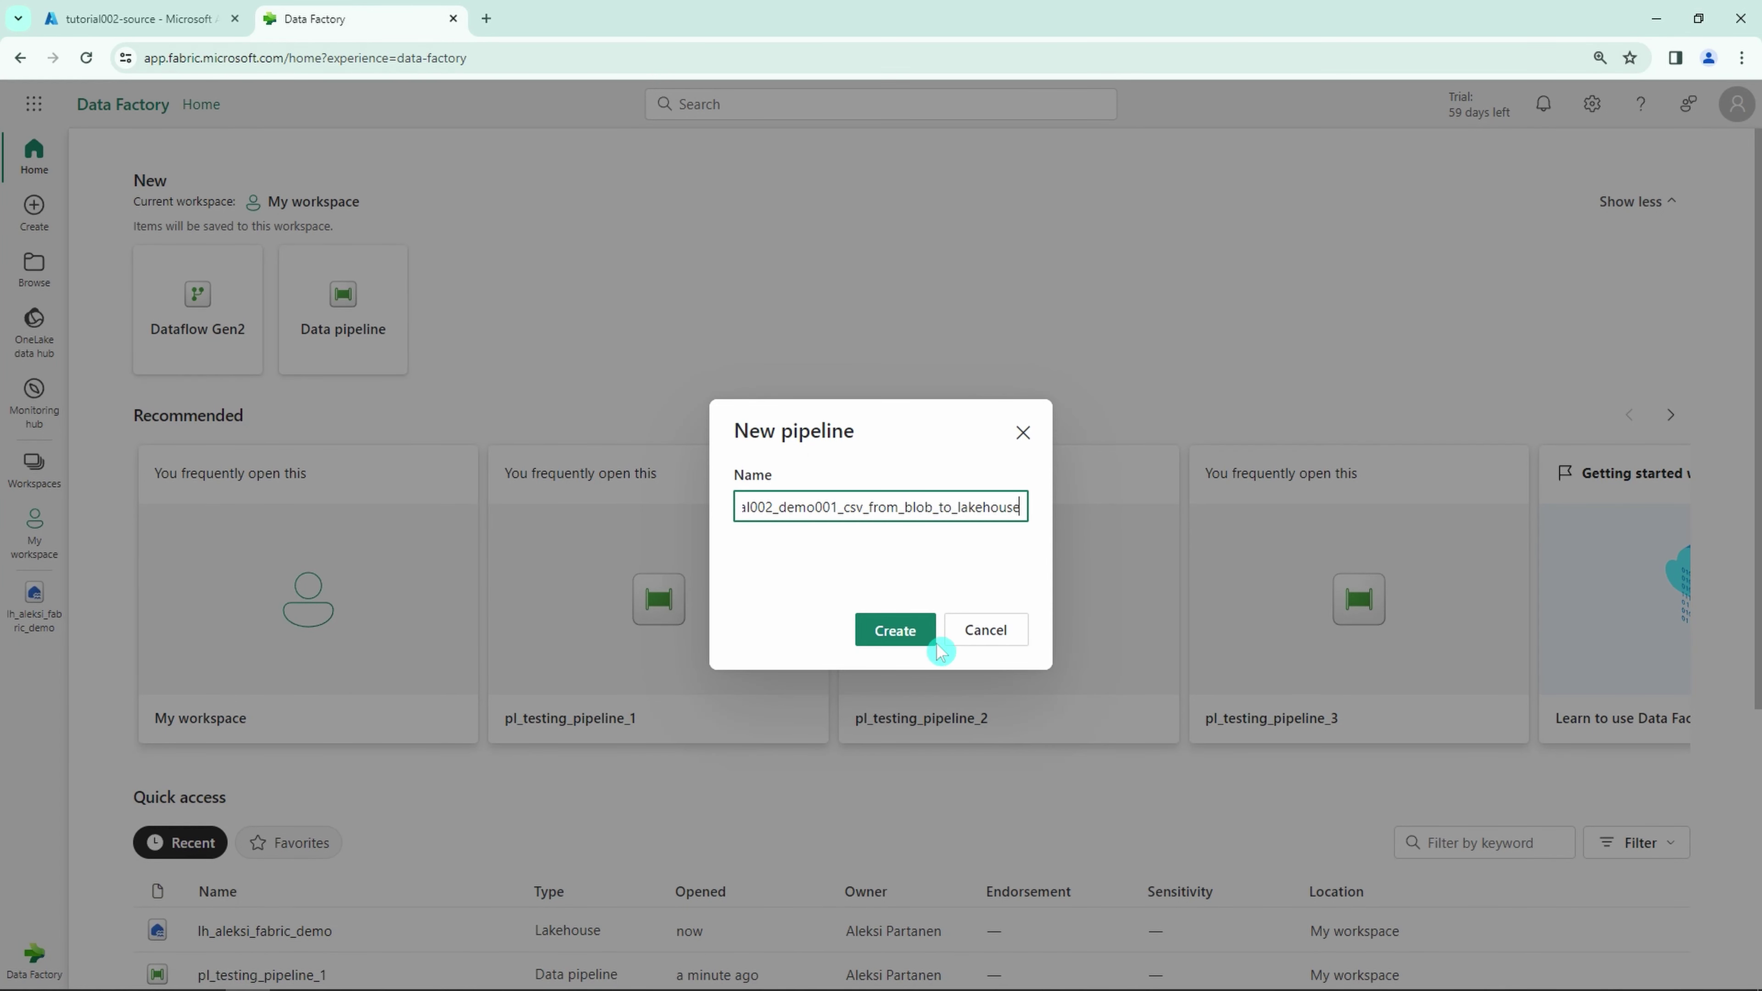
left_click(915, 651)
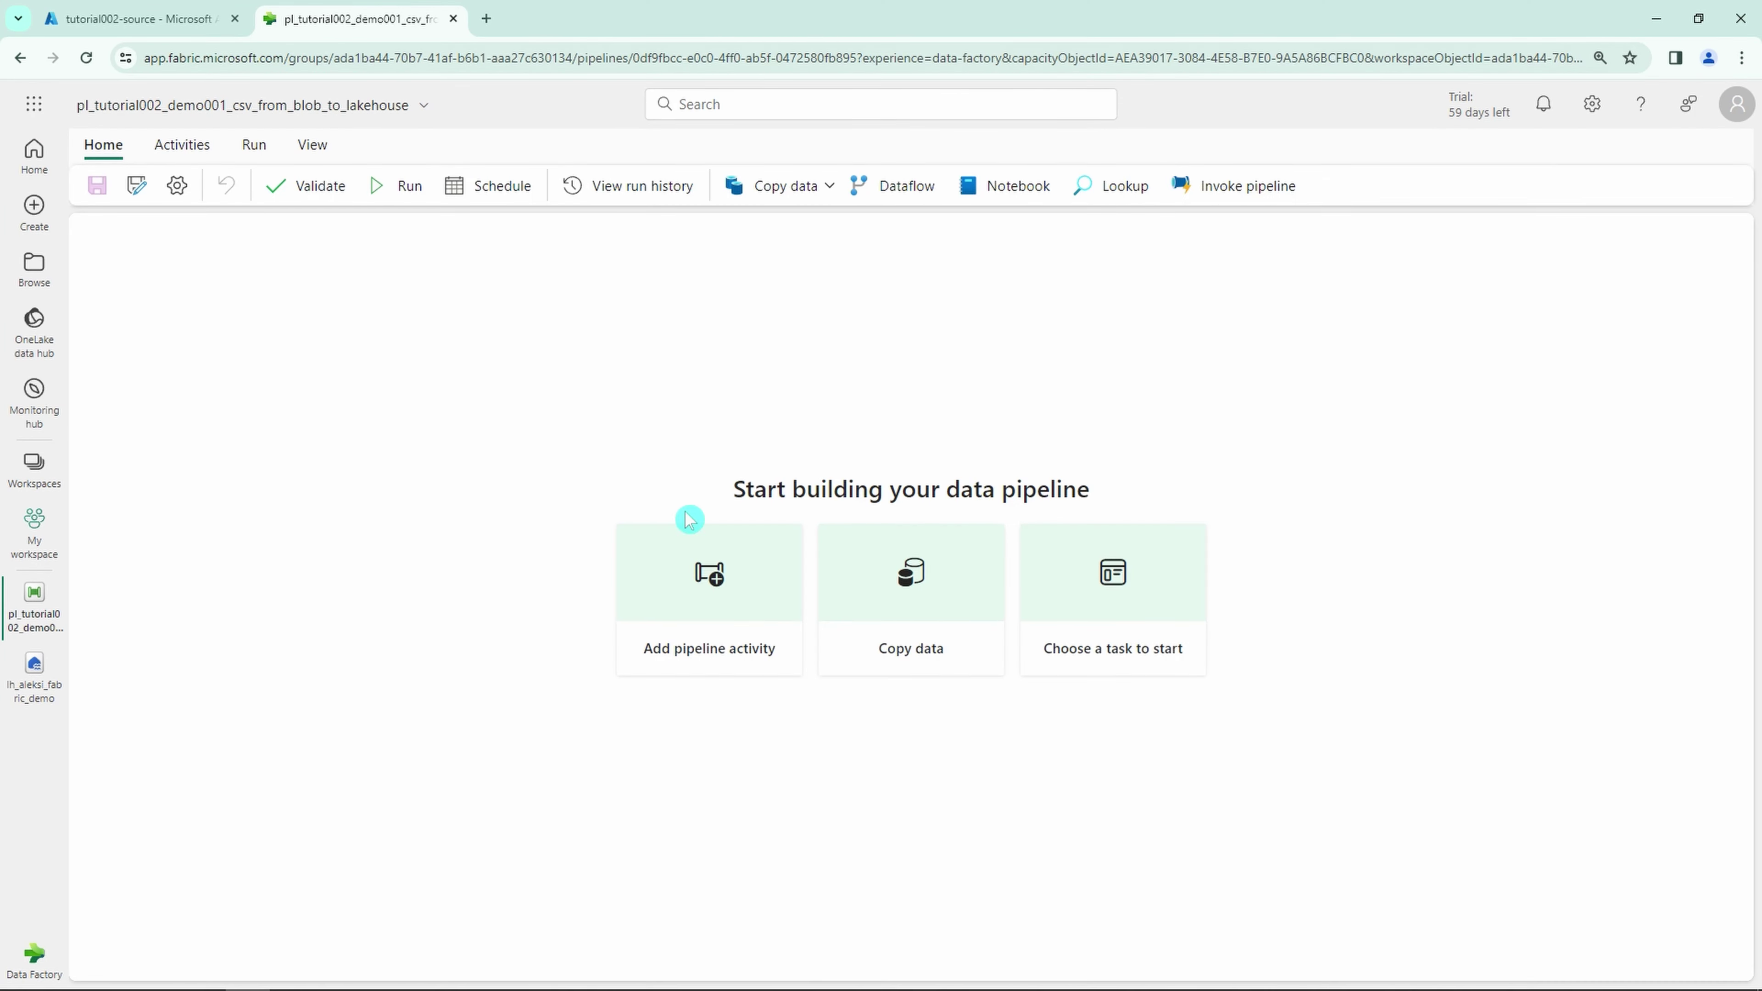
Add a Copy data activity to the middle of the pipeline canvas and name it "Copy data csv from blob to lakehouse".
left_click(705, 581)
left_click(908, 609)
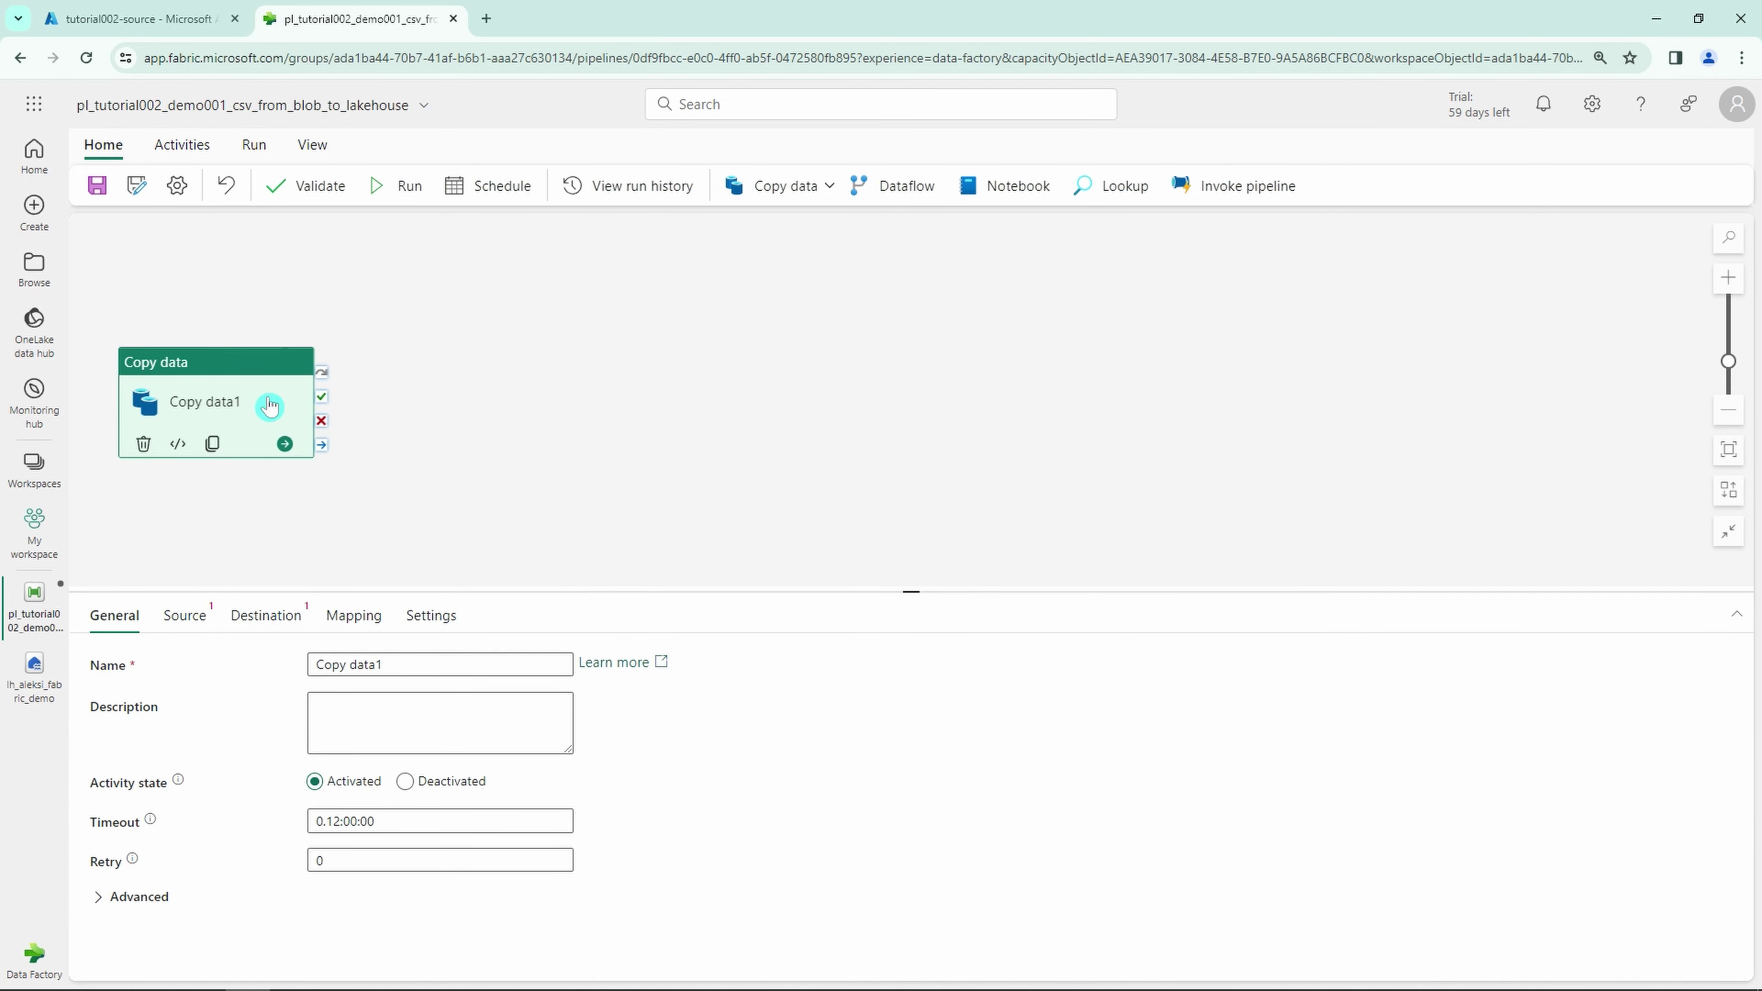
left_click_drag(276, 405, 709, 390)
triple_click(526, 664)
key("ctrl+v")
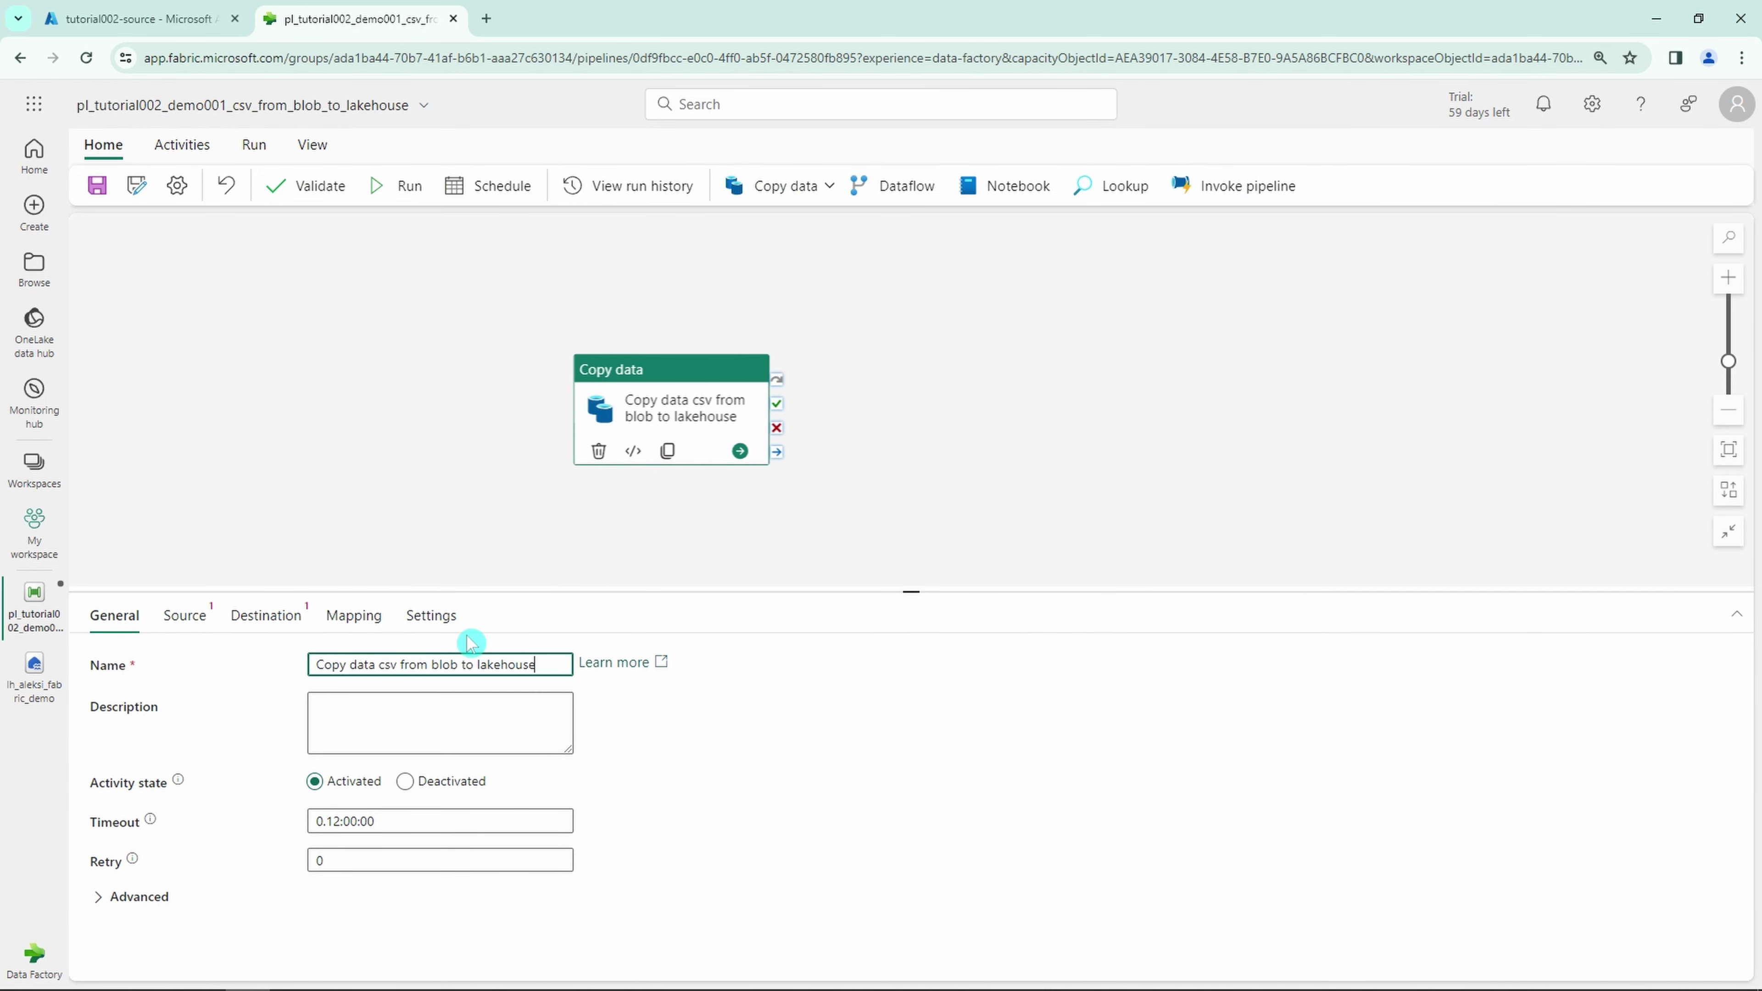
Start a new external source connection for the copy activity, using Azure Blob Storage as the connection type.
left_click(212, 616)
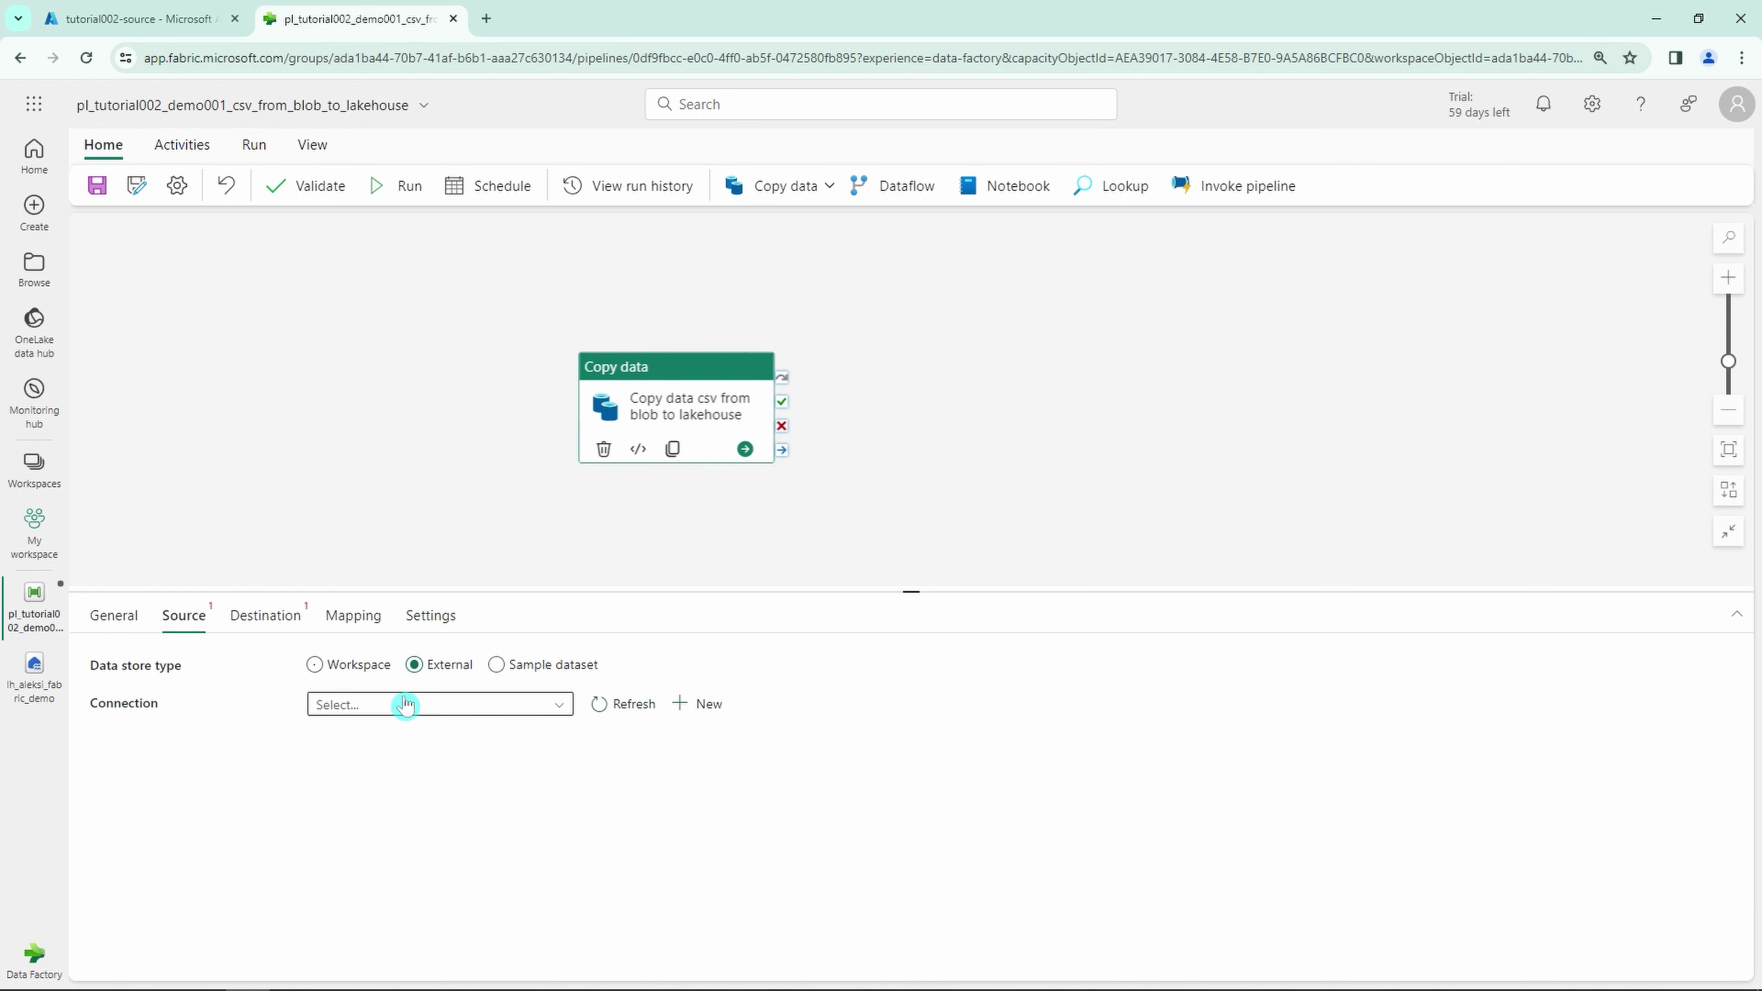
left_click(563, 704)
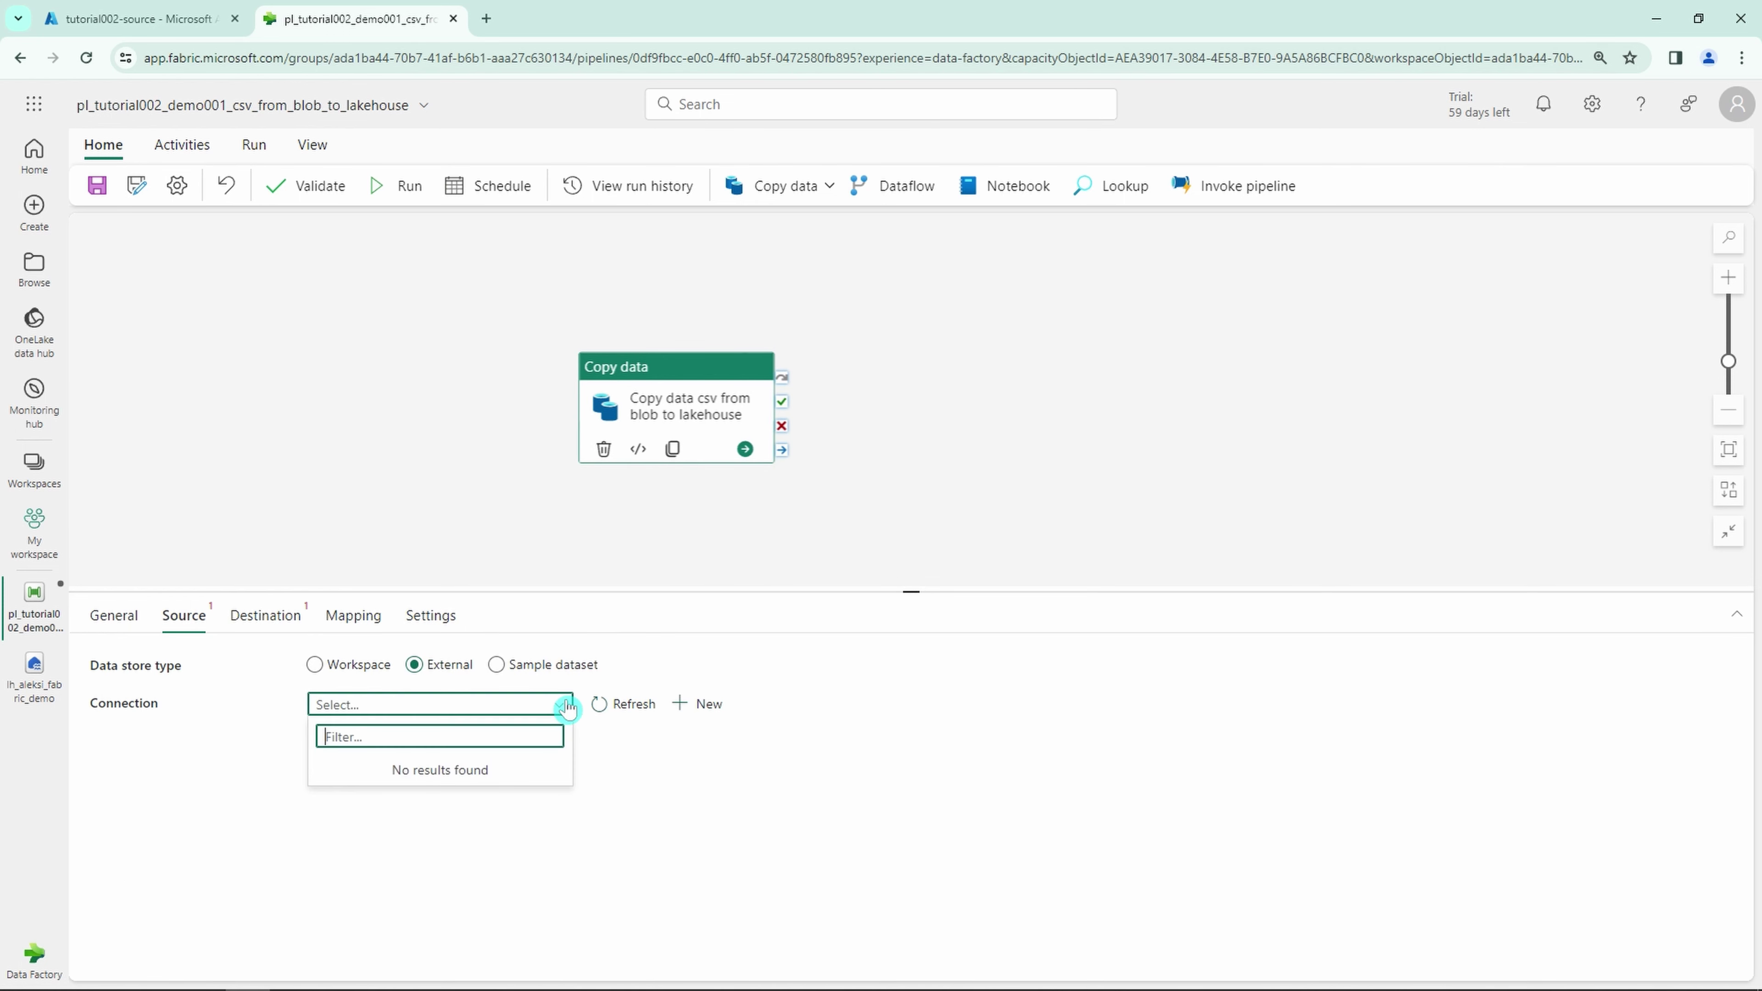
left_click(564, 706)
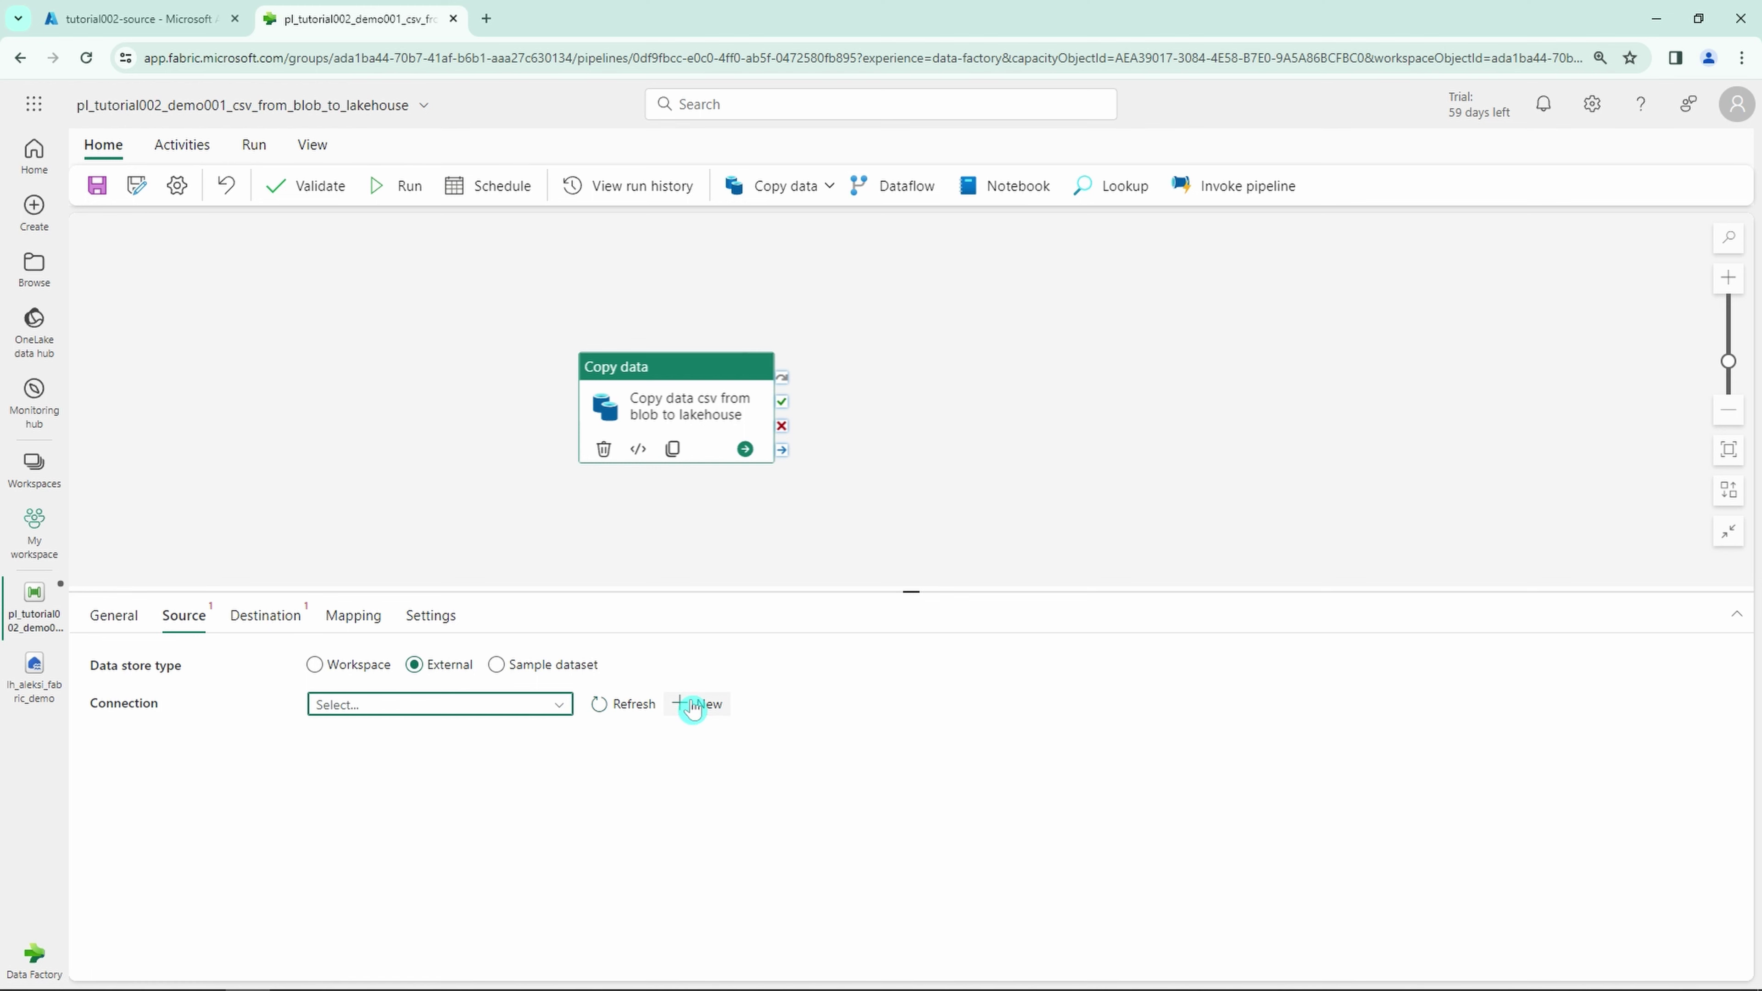
left_click(693, 705)
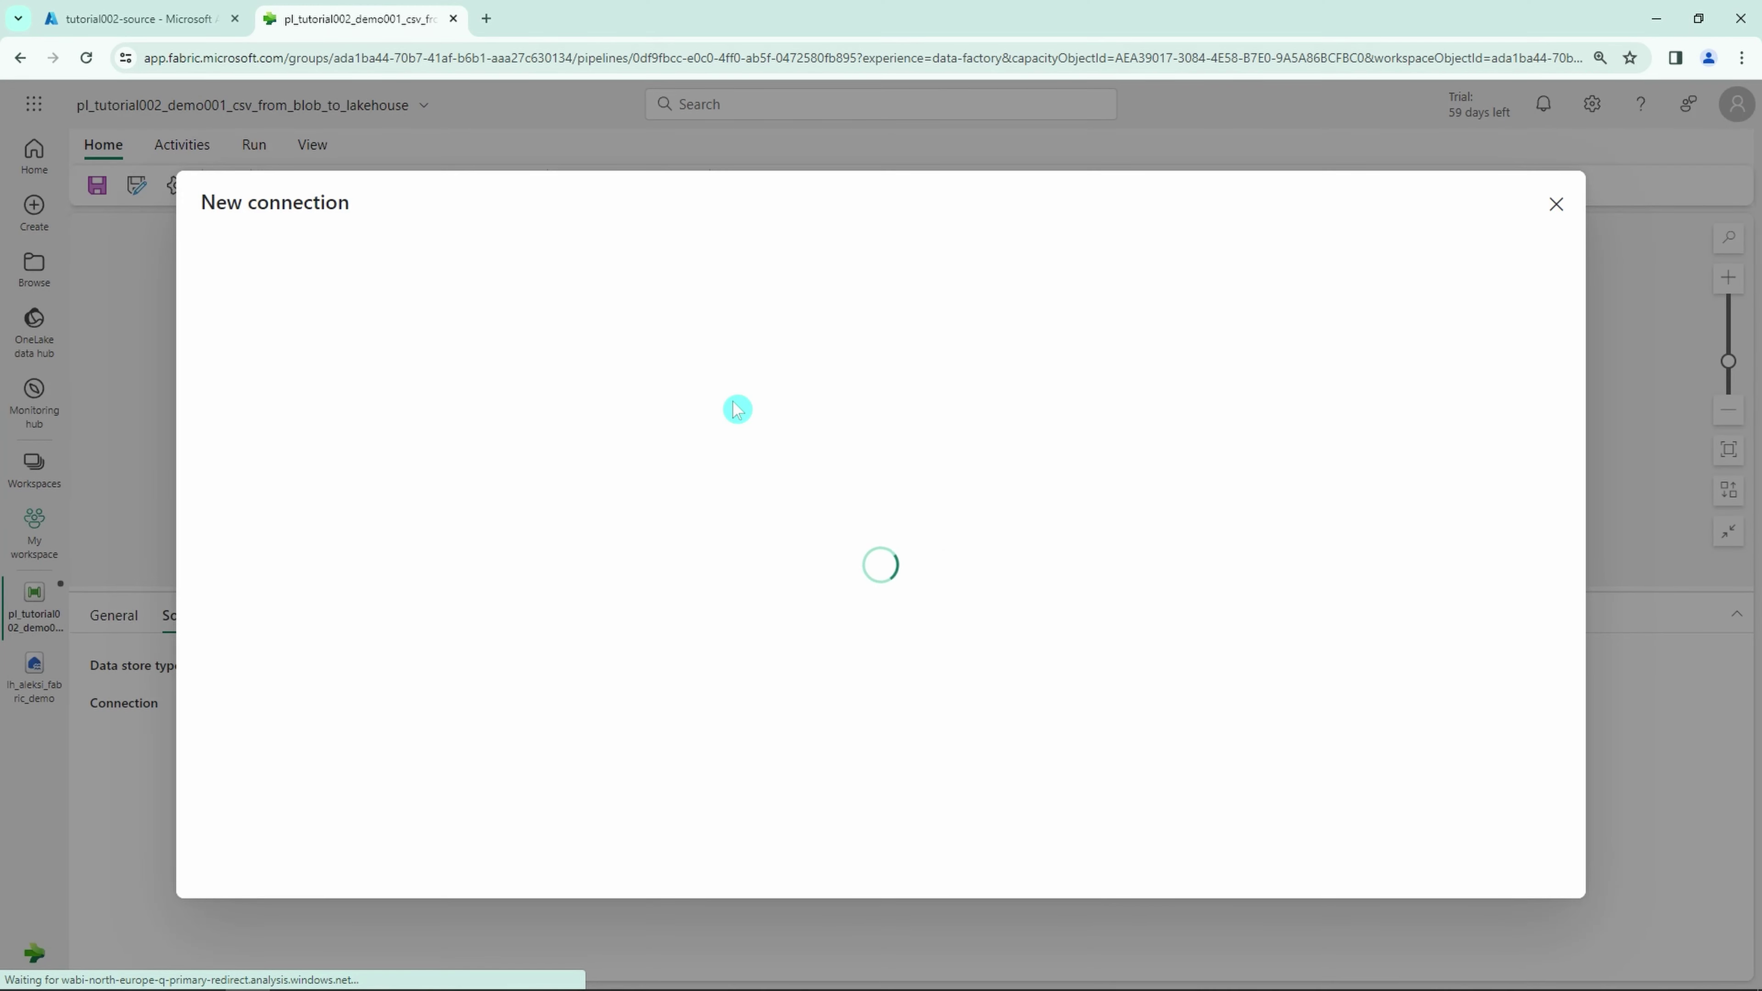
left_click(335, 403)
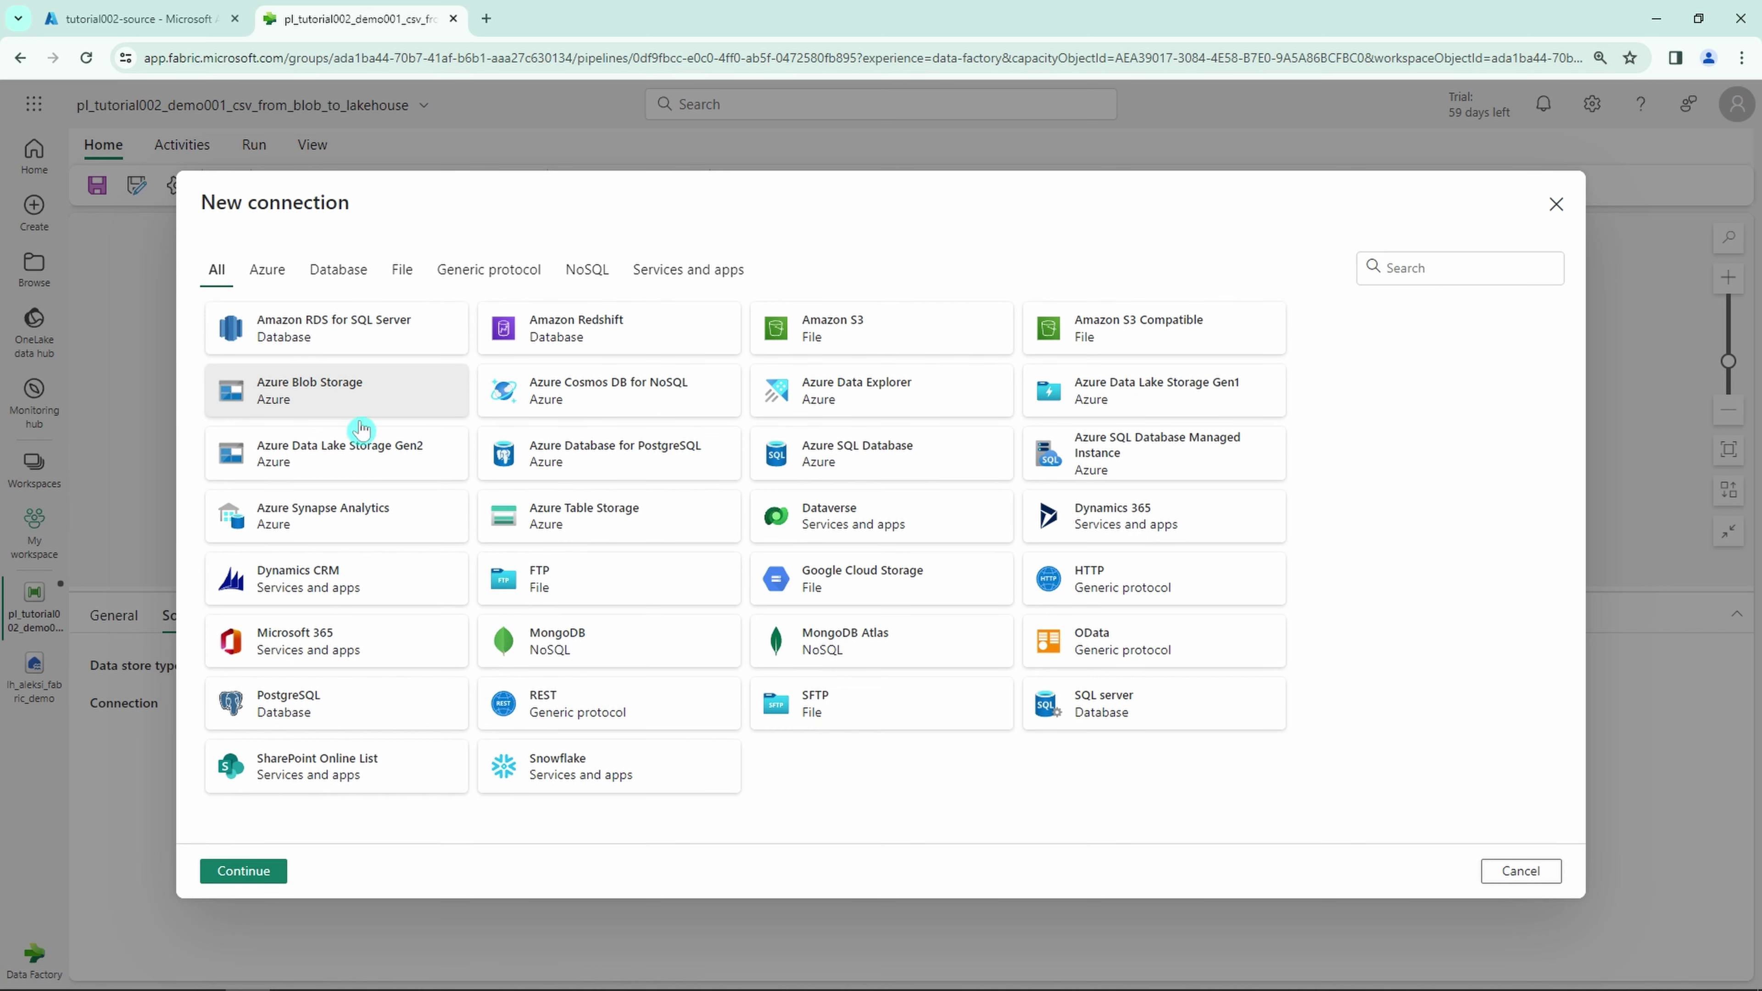
left_click(244, 871)
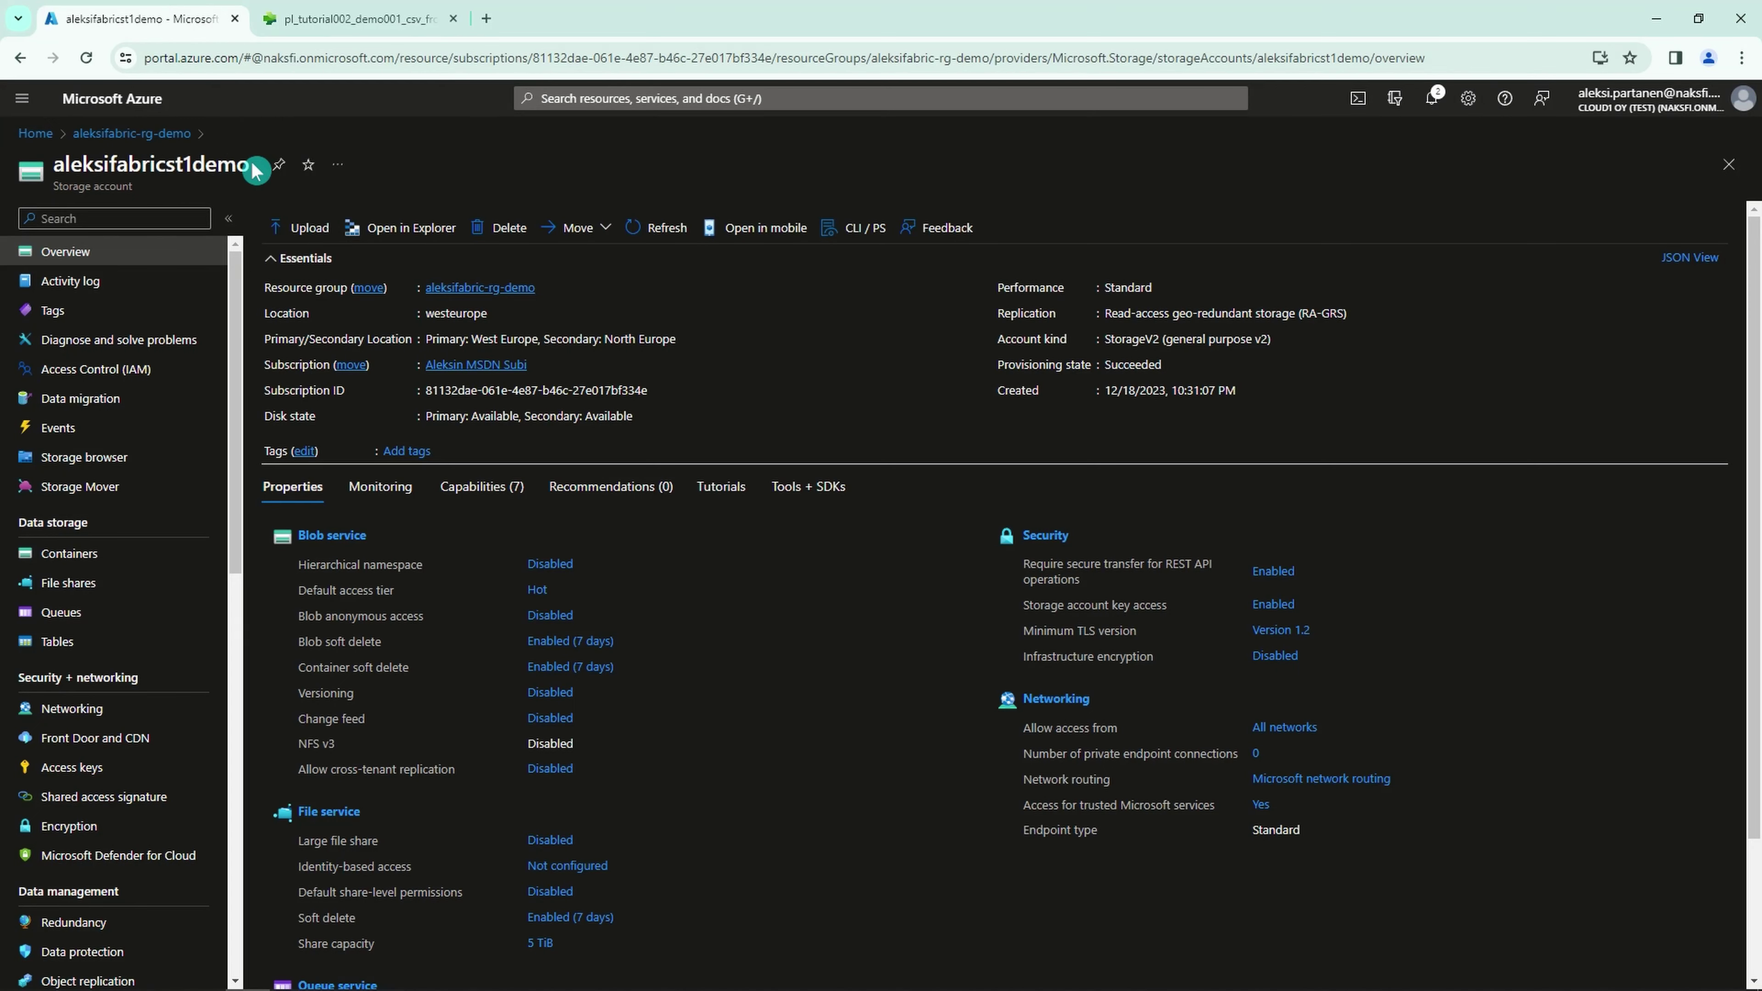
Copy the storage account name aleksifabricst1demo from the Azure portal into the new connection's account name or URL.
left_click_drag(251, 164, 50, 165)
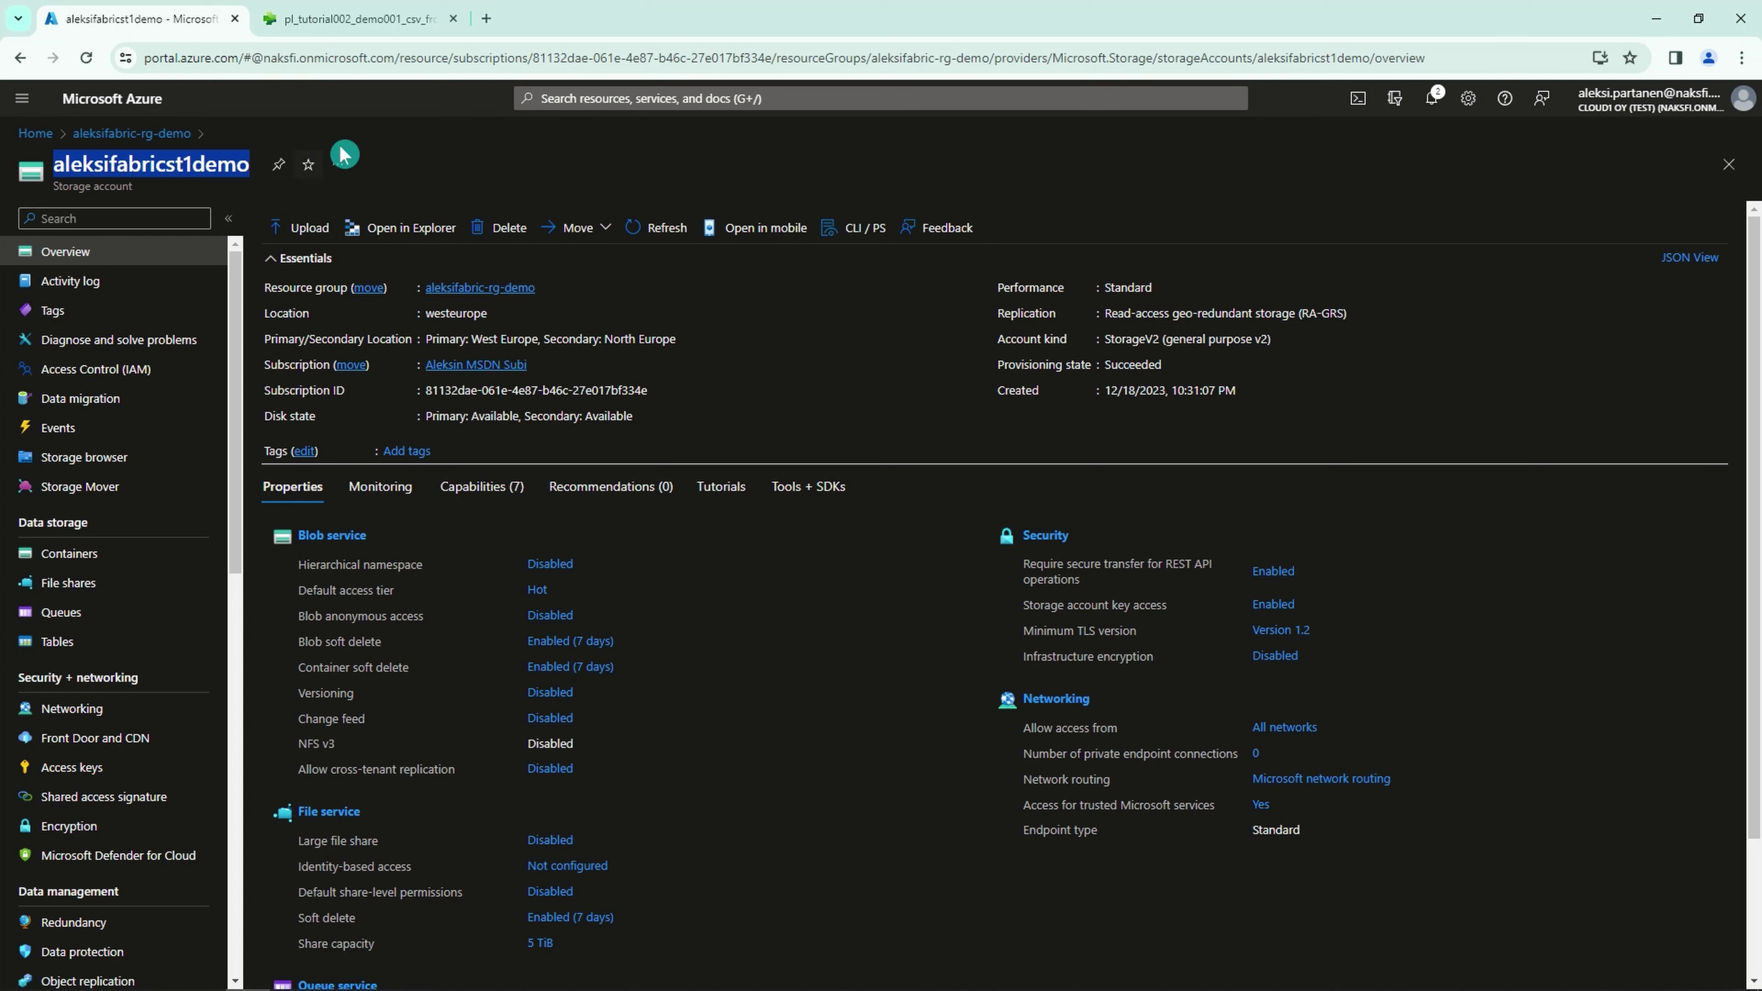
left_click(354, 19)
left_click(682, 295)
key("ctrl+v")
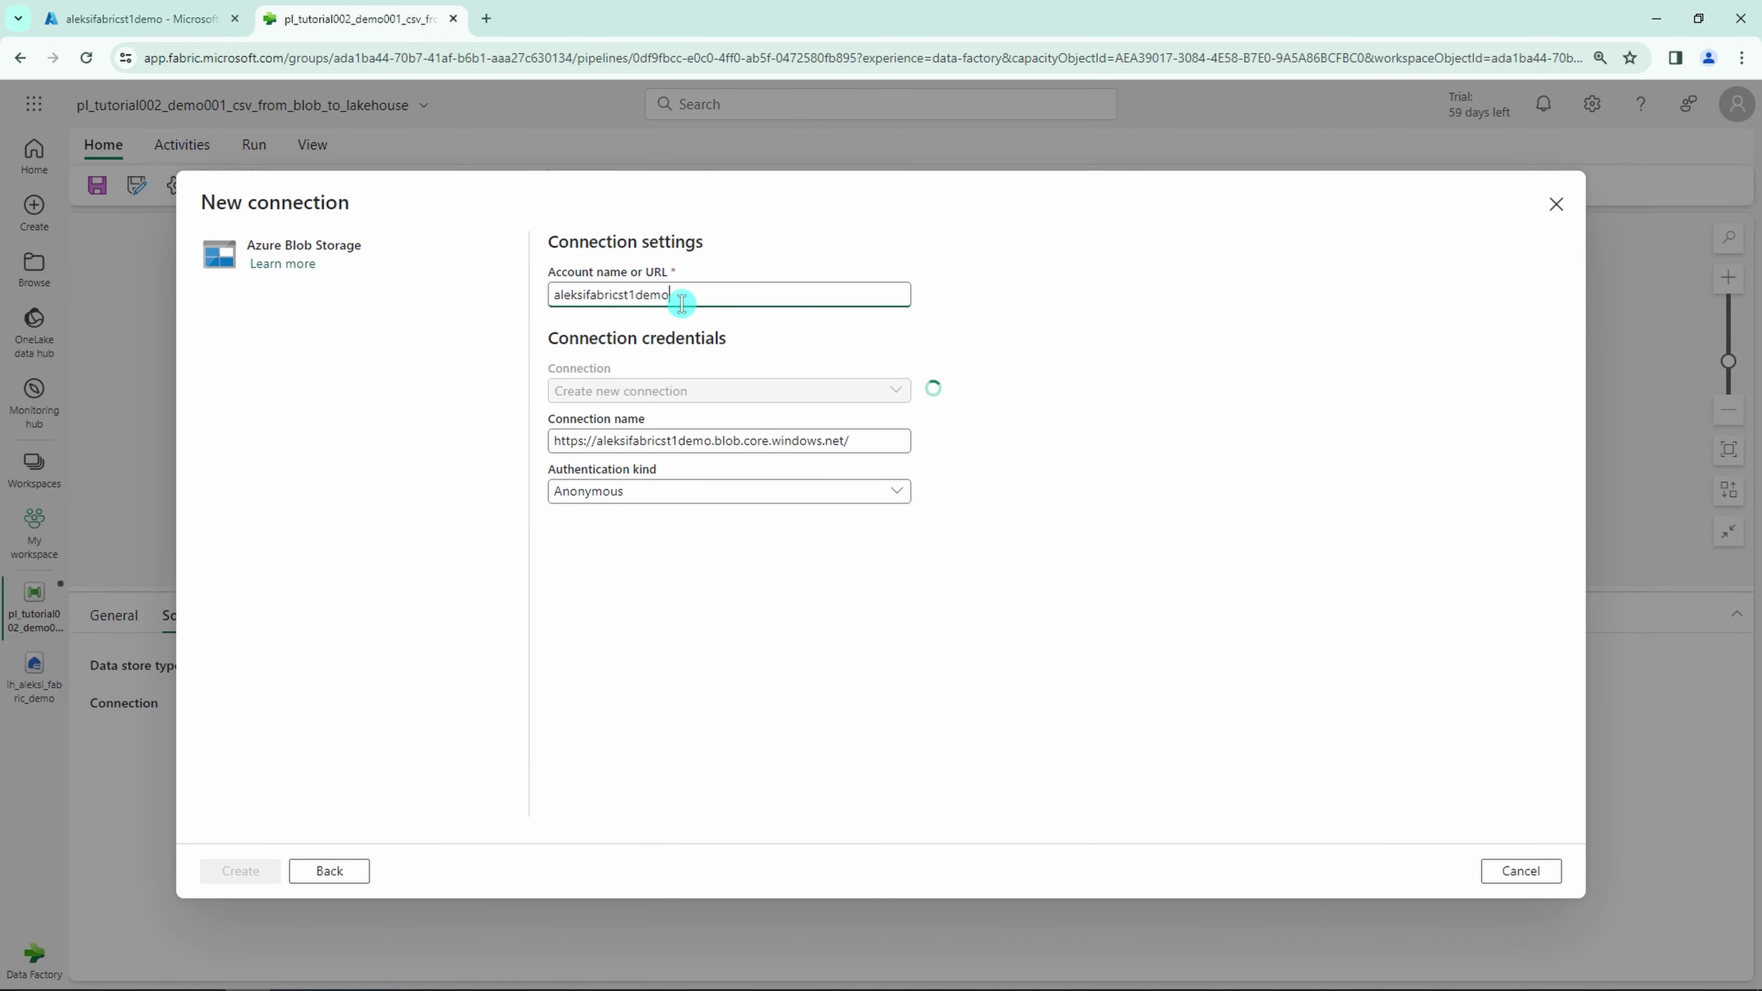
Set the authentication kind to Account key, paste the storage account's access key from the Azure portal, and create the connection.
left_click(895, 491)
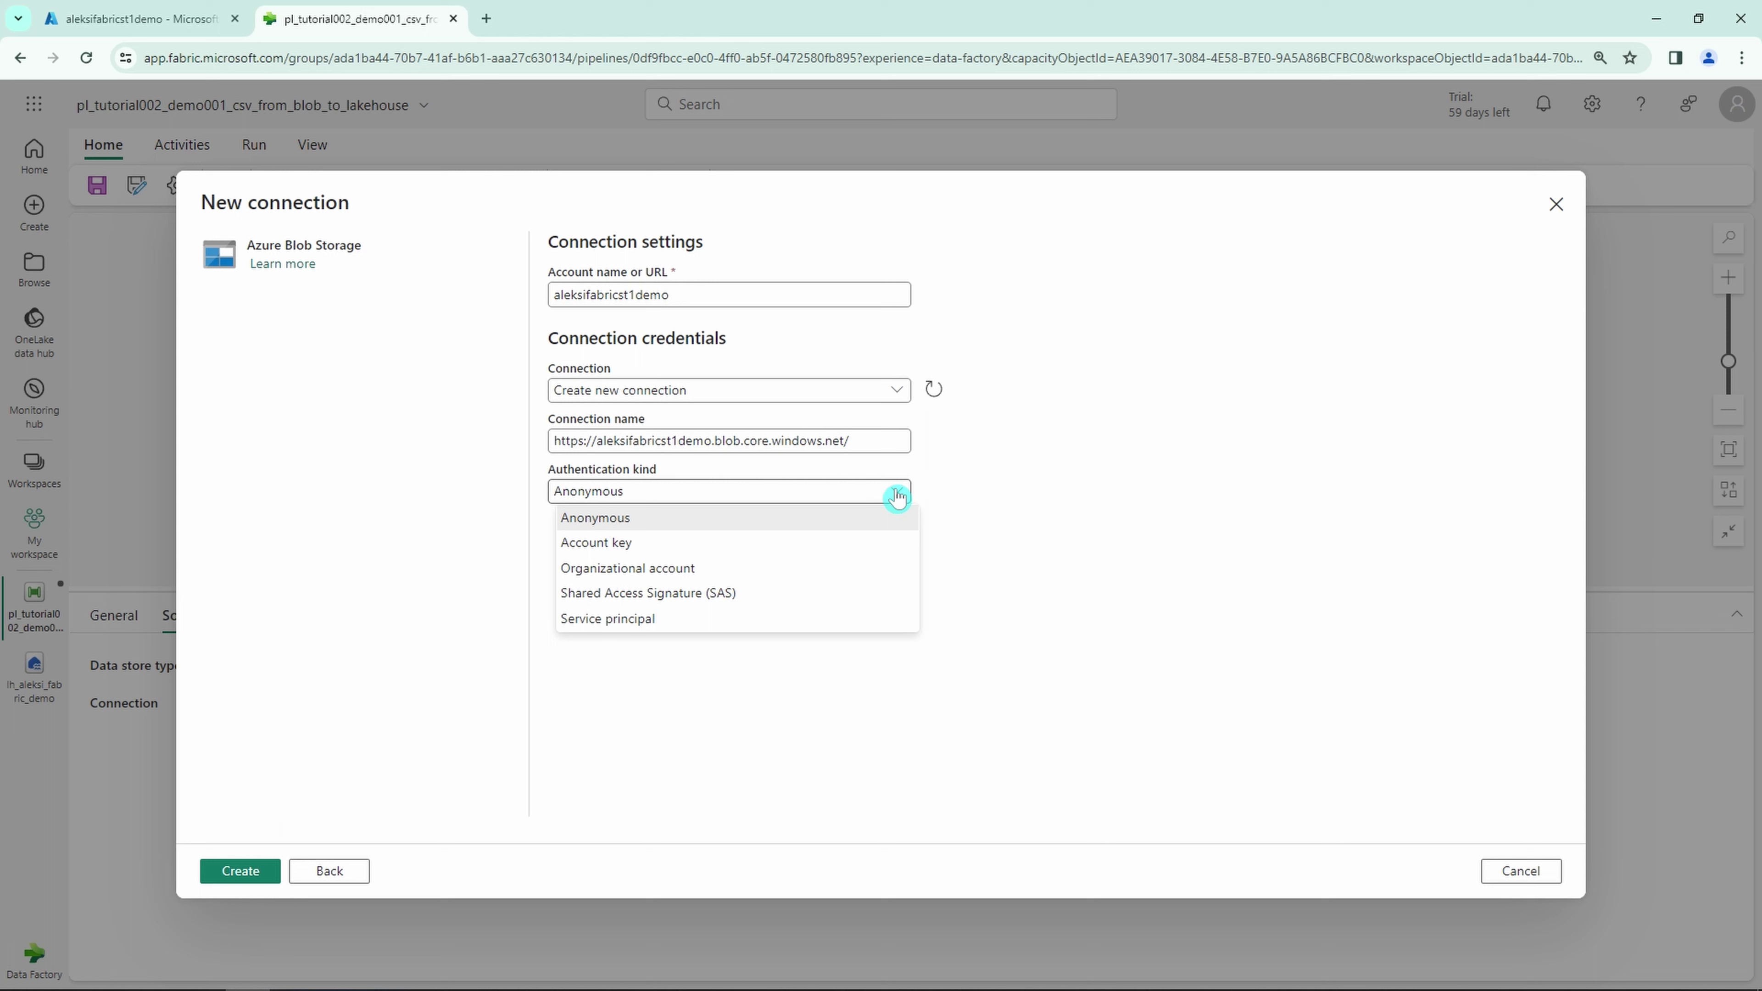
left_click(598, 543)
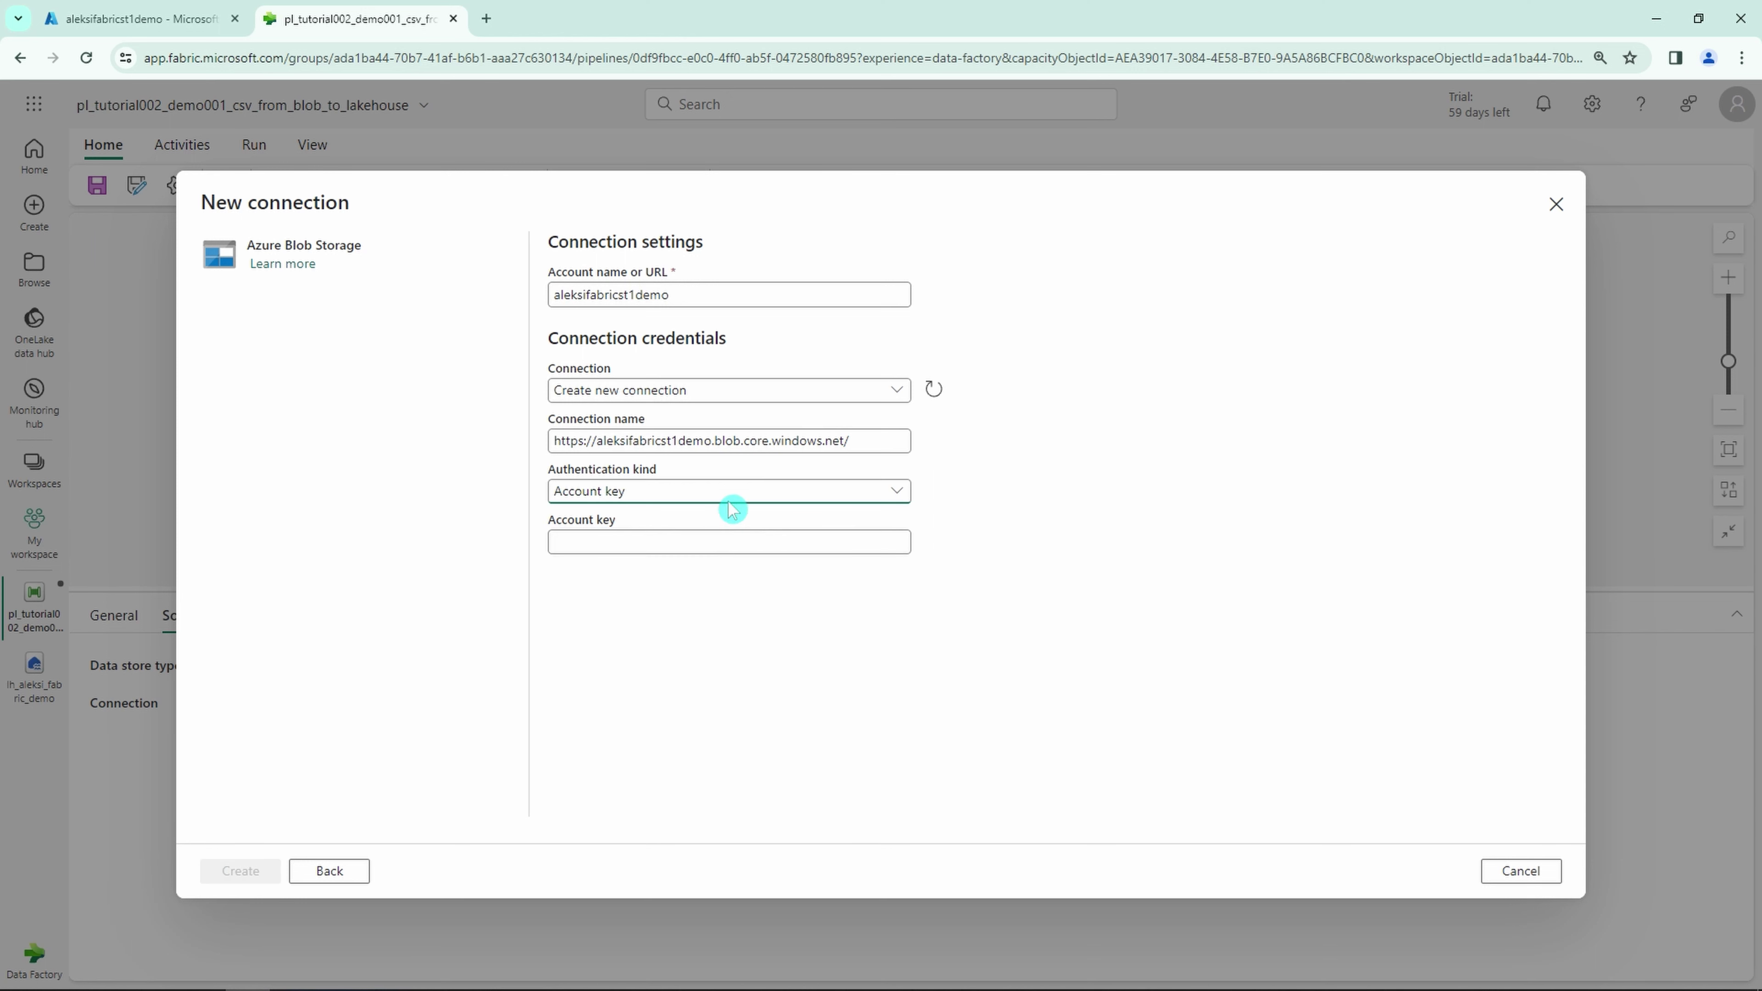
left_click(158, 21)
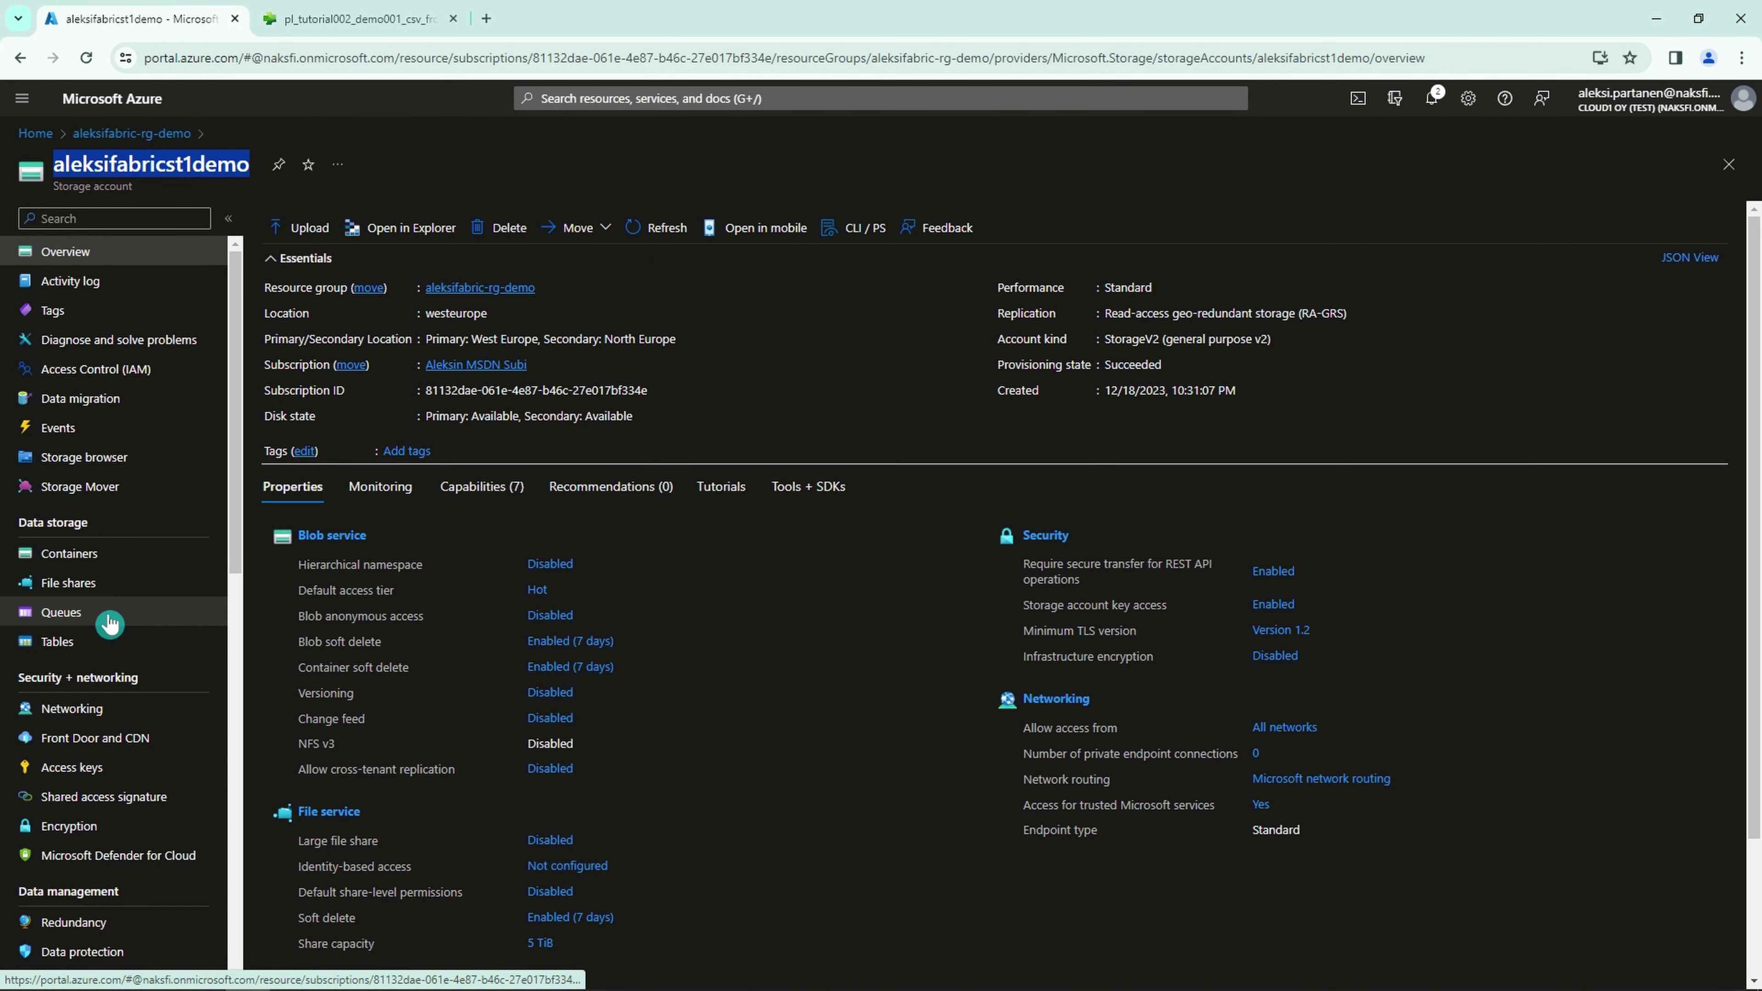
left_click(100, 768)
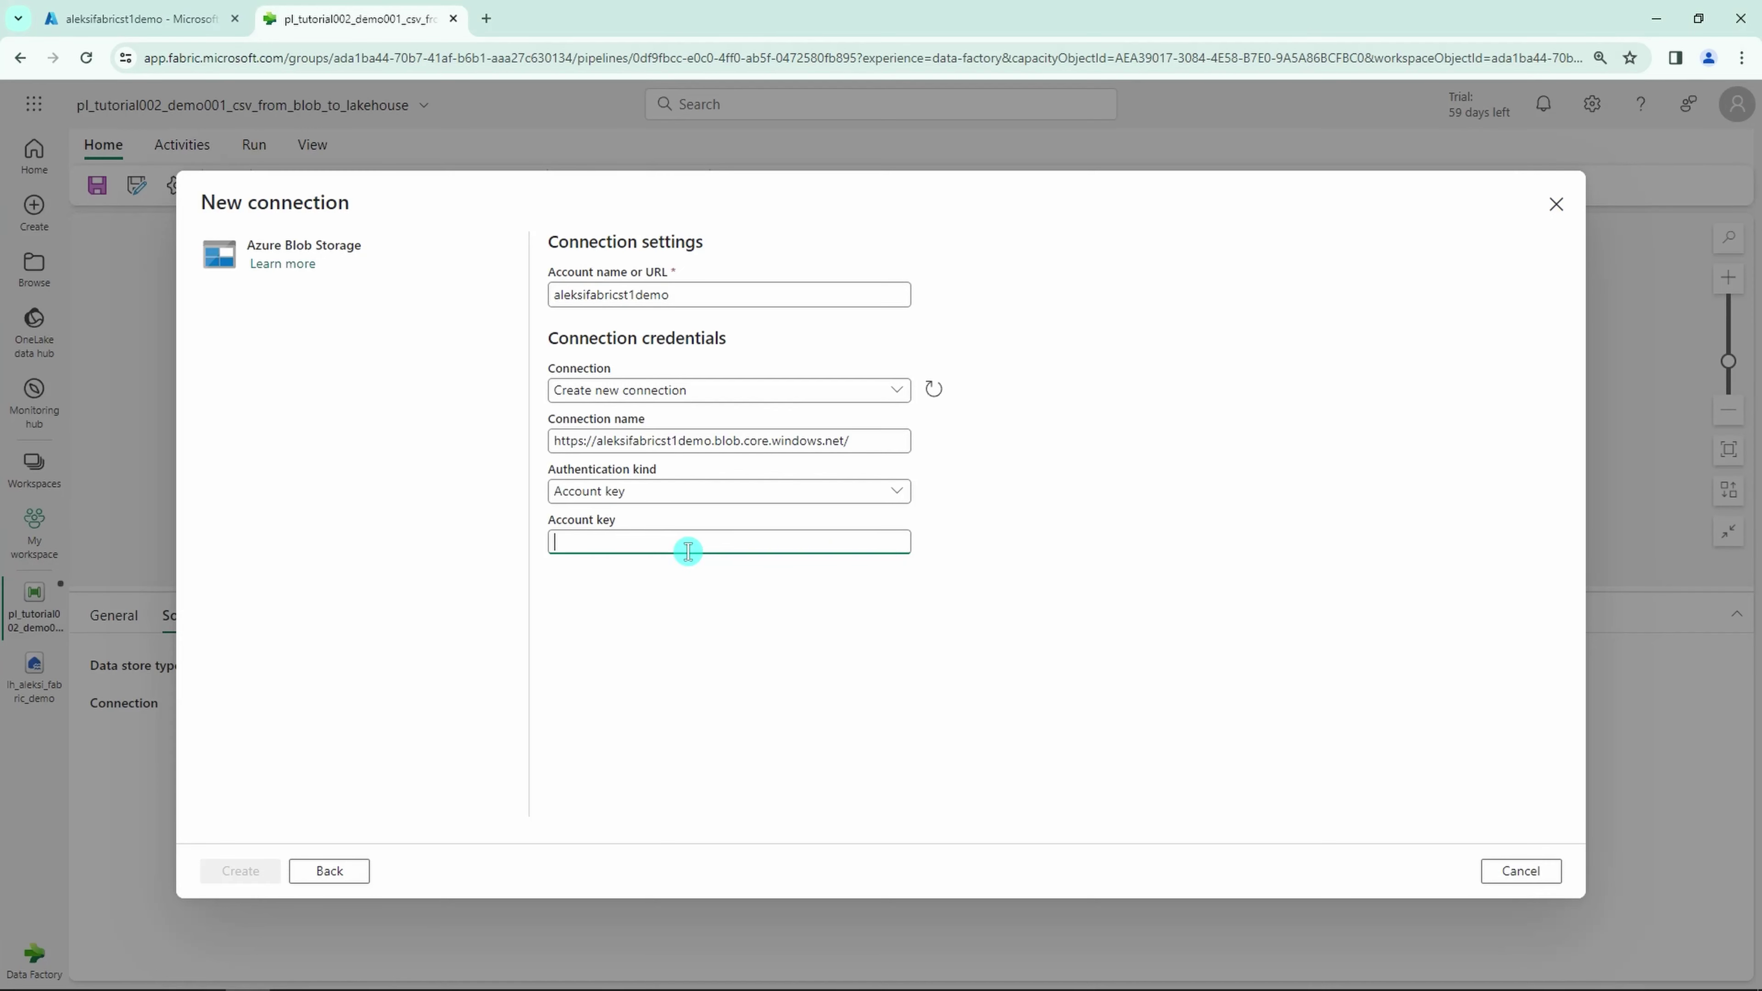
key("ctrl+v")
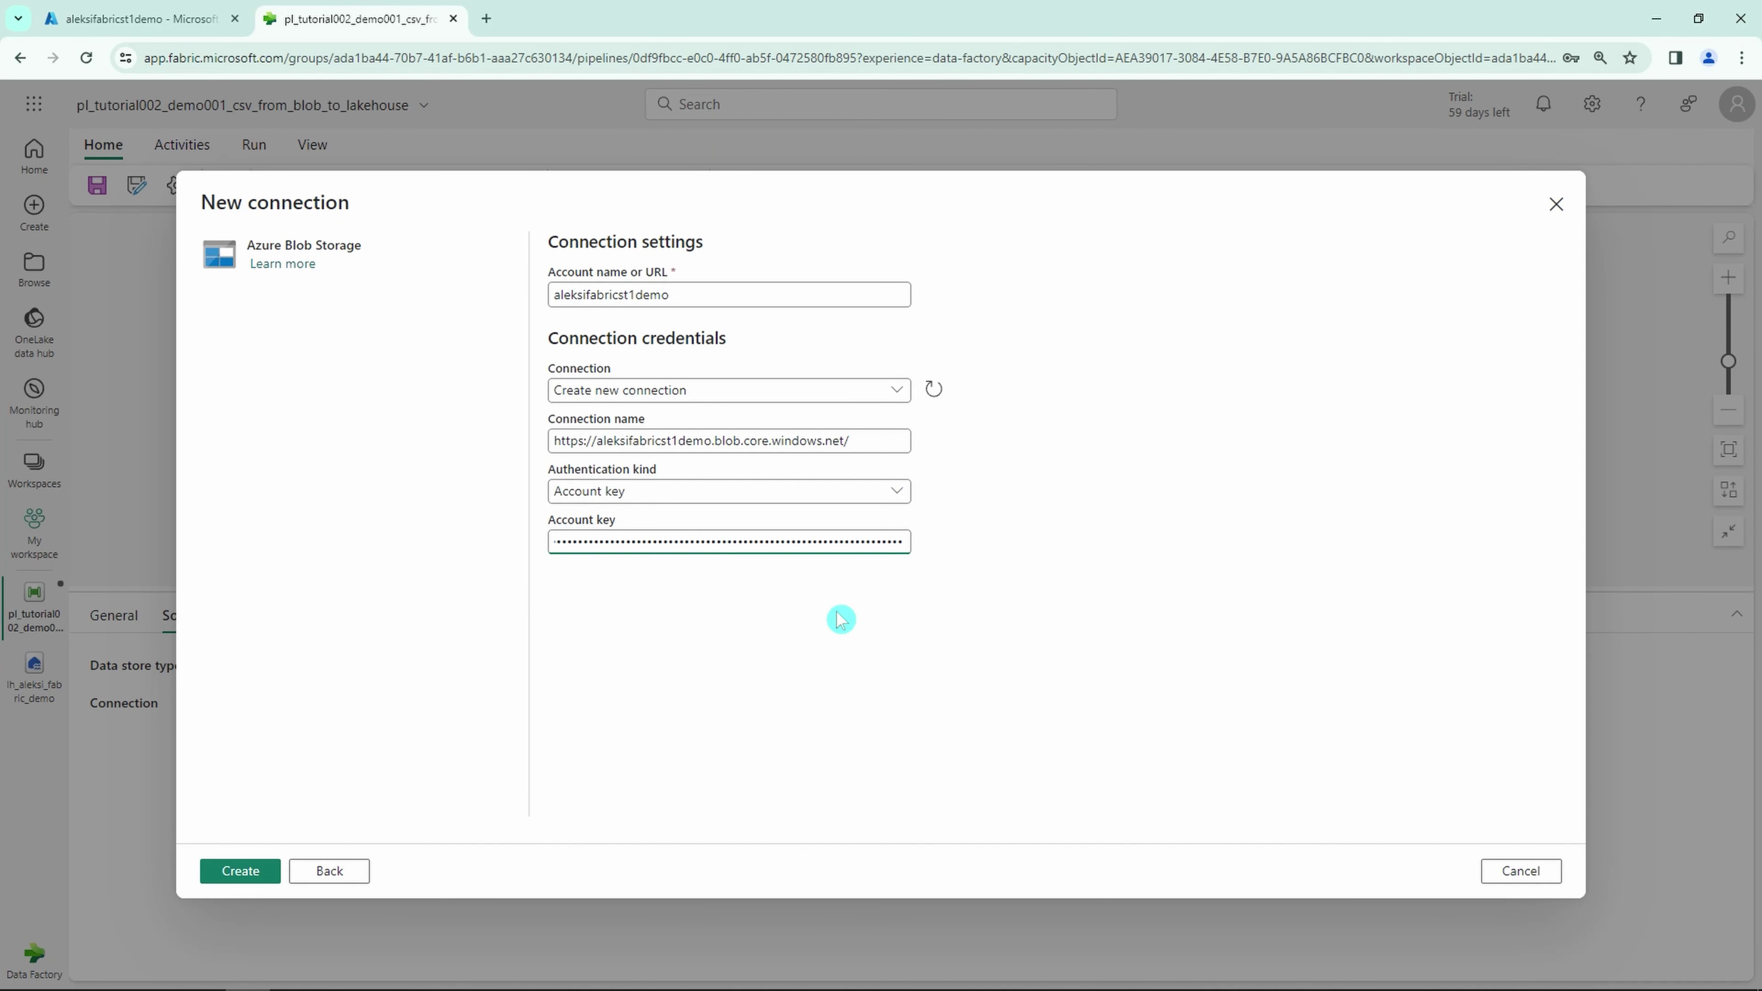
left_click(650, 673)
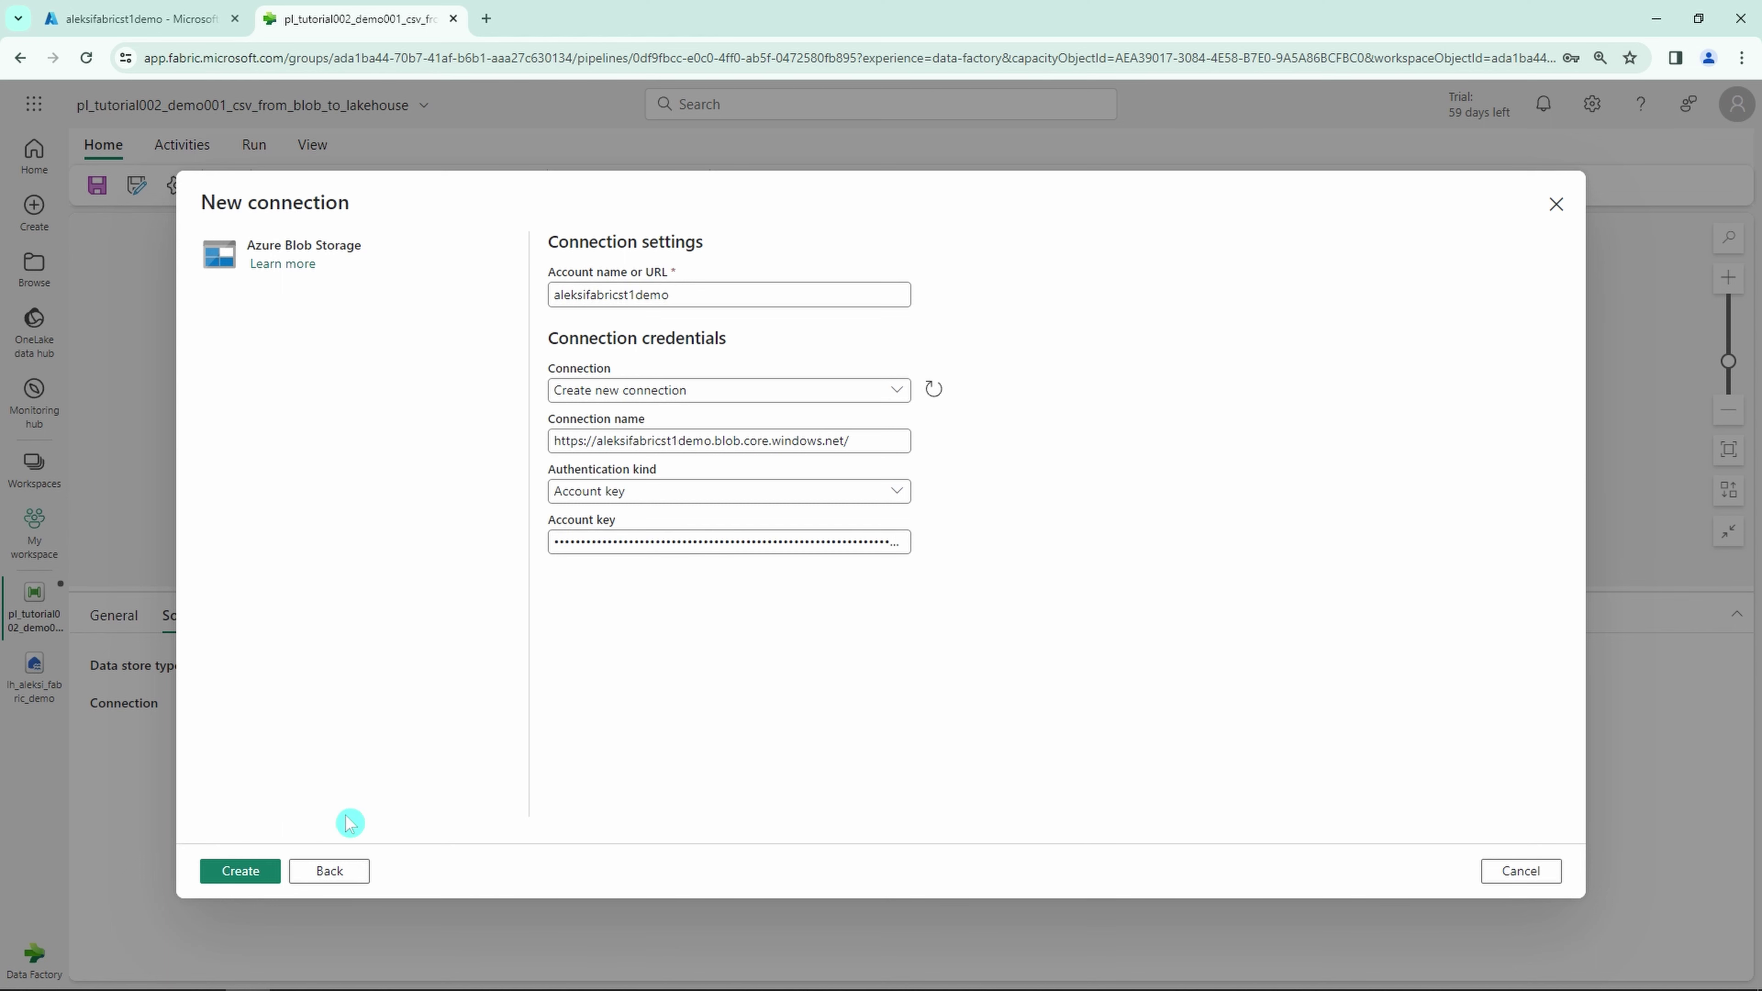
left_click(267, 876)
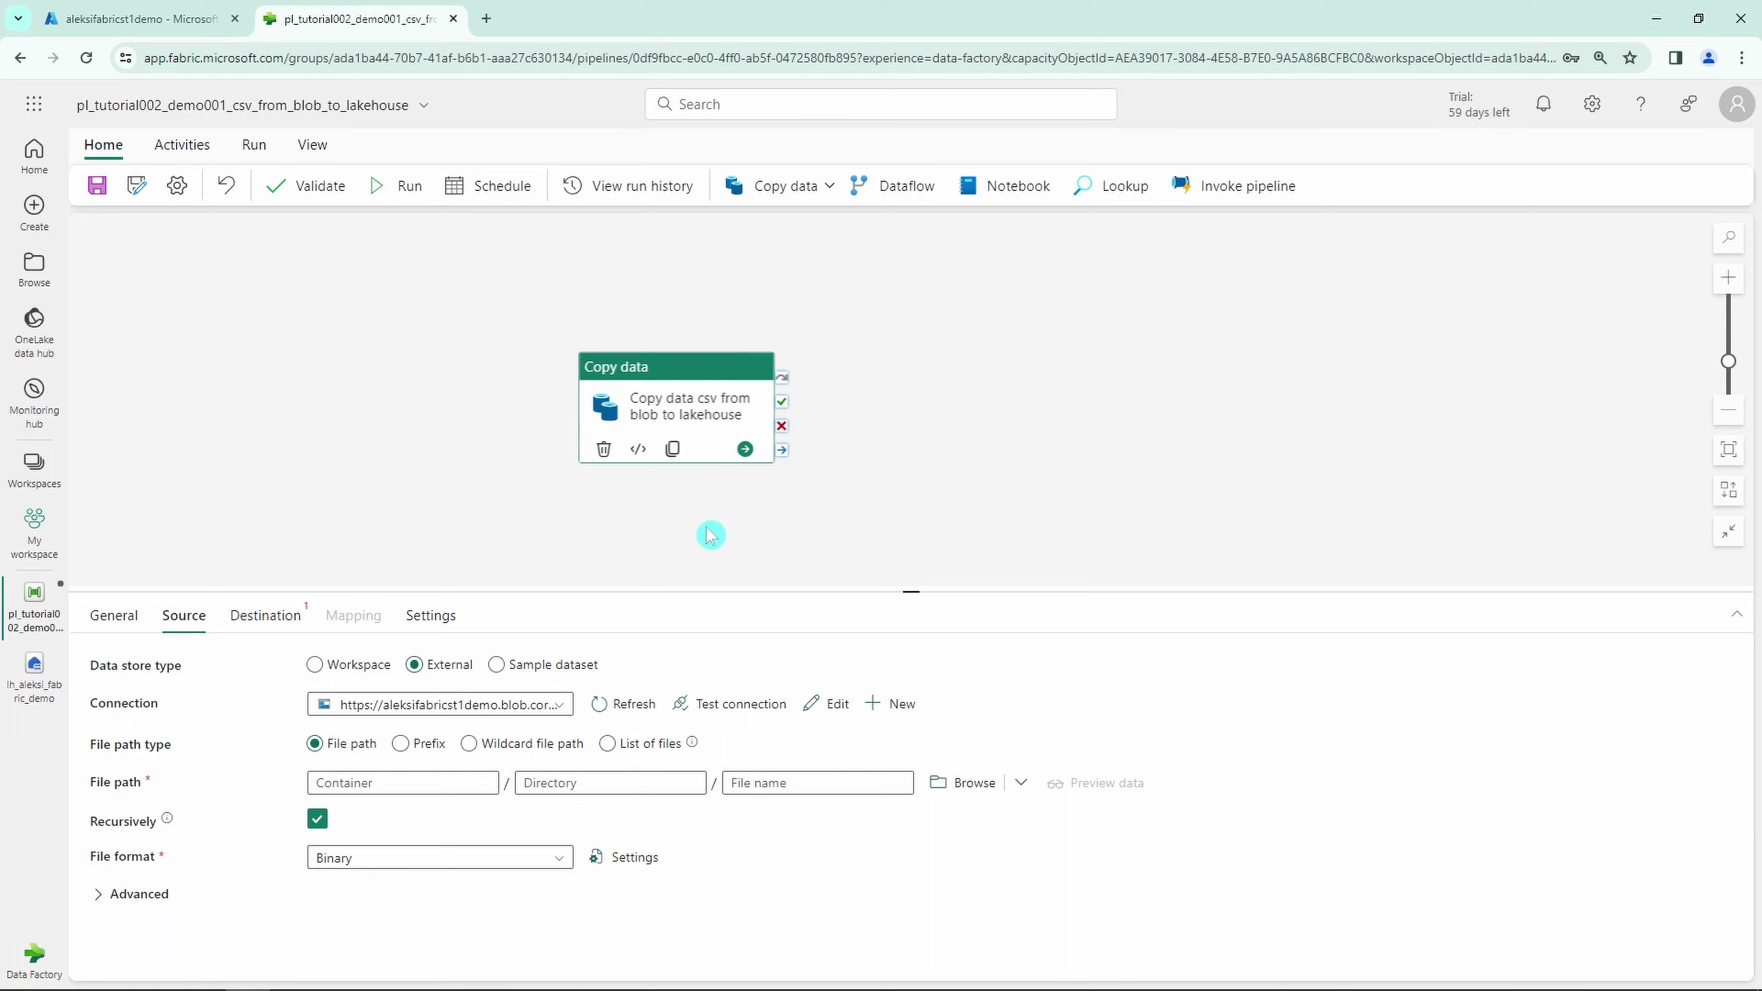
Test the source connection and set the source file path to movies.csv in the tutorial002-source container.
left_click(759, 716)
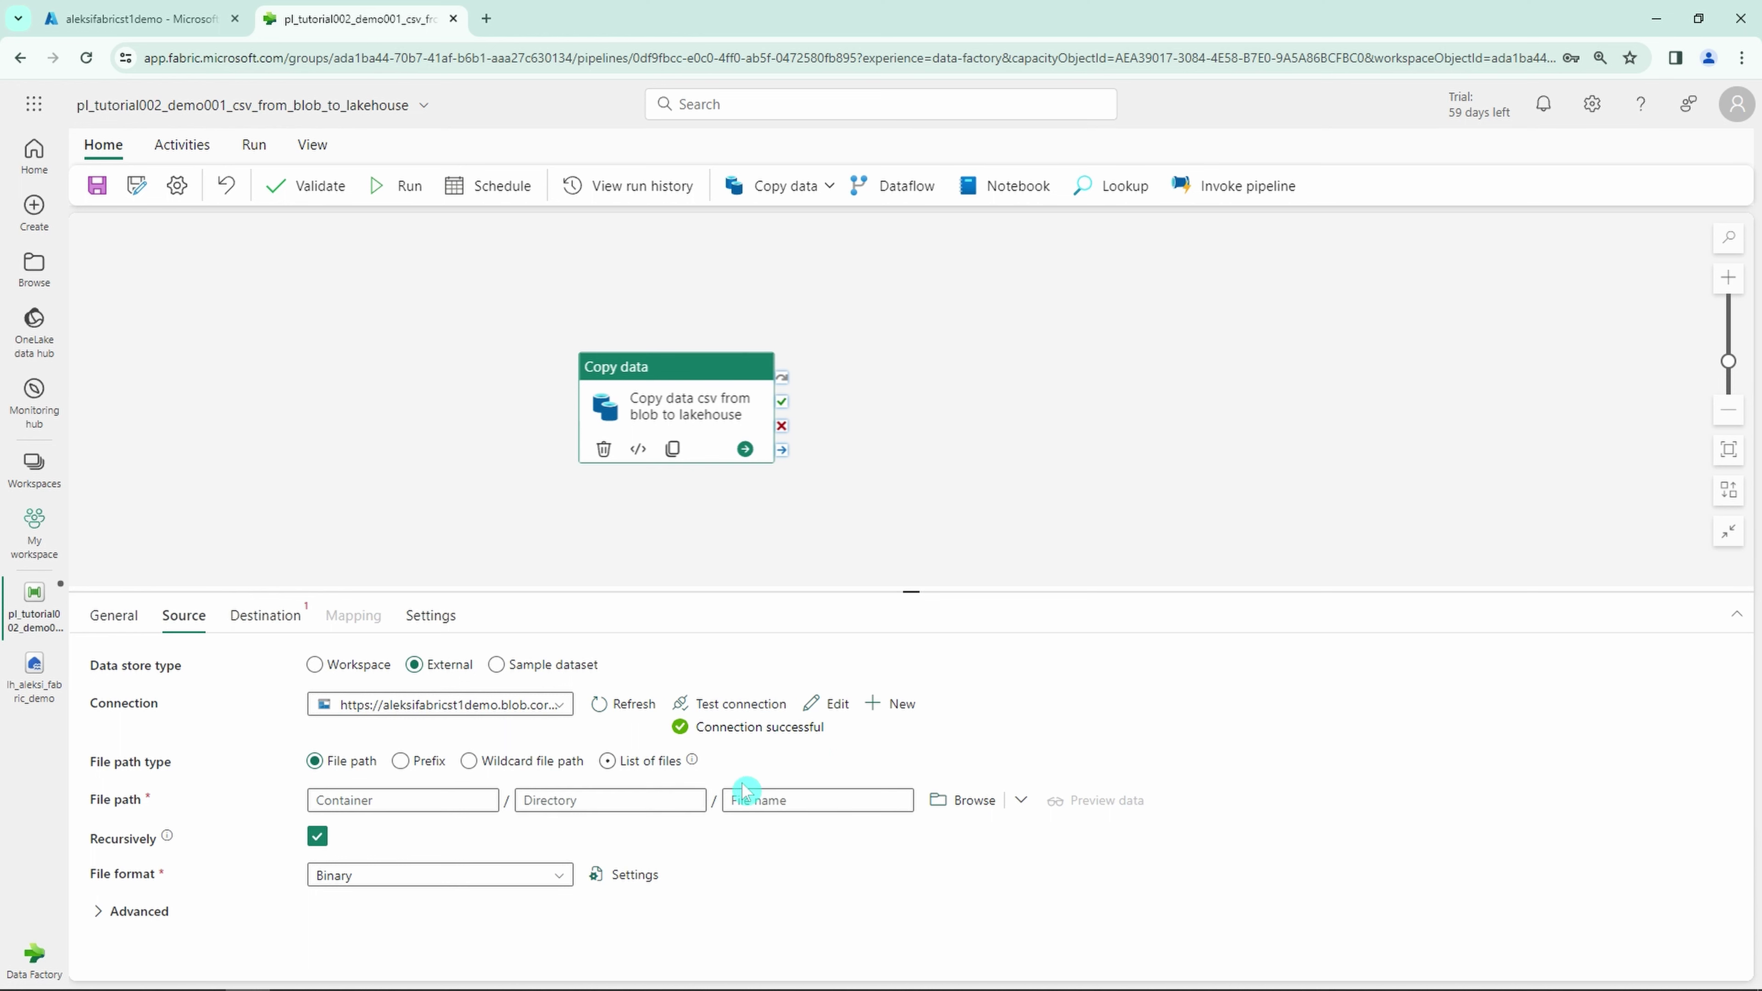
left_click(973, 803)
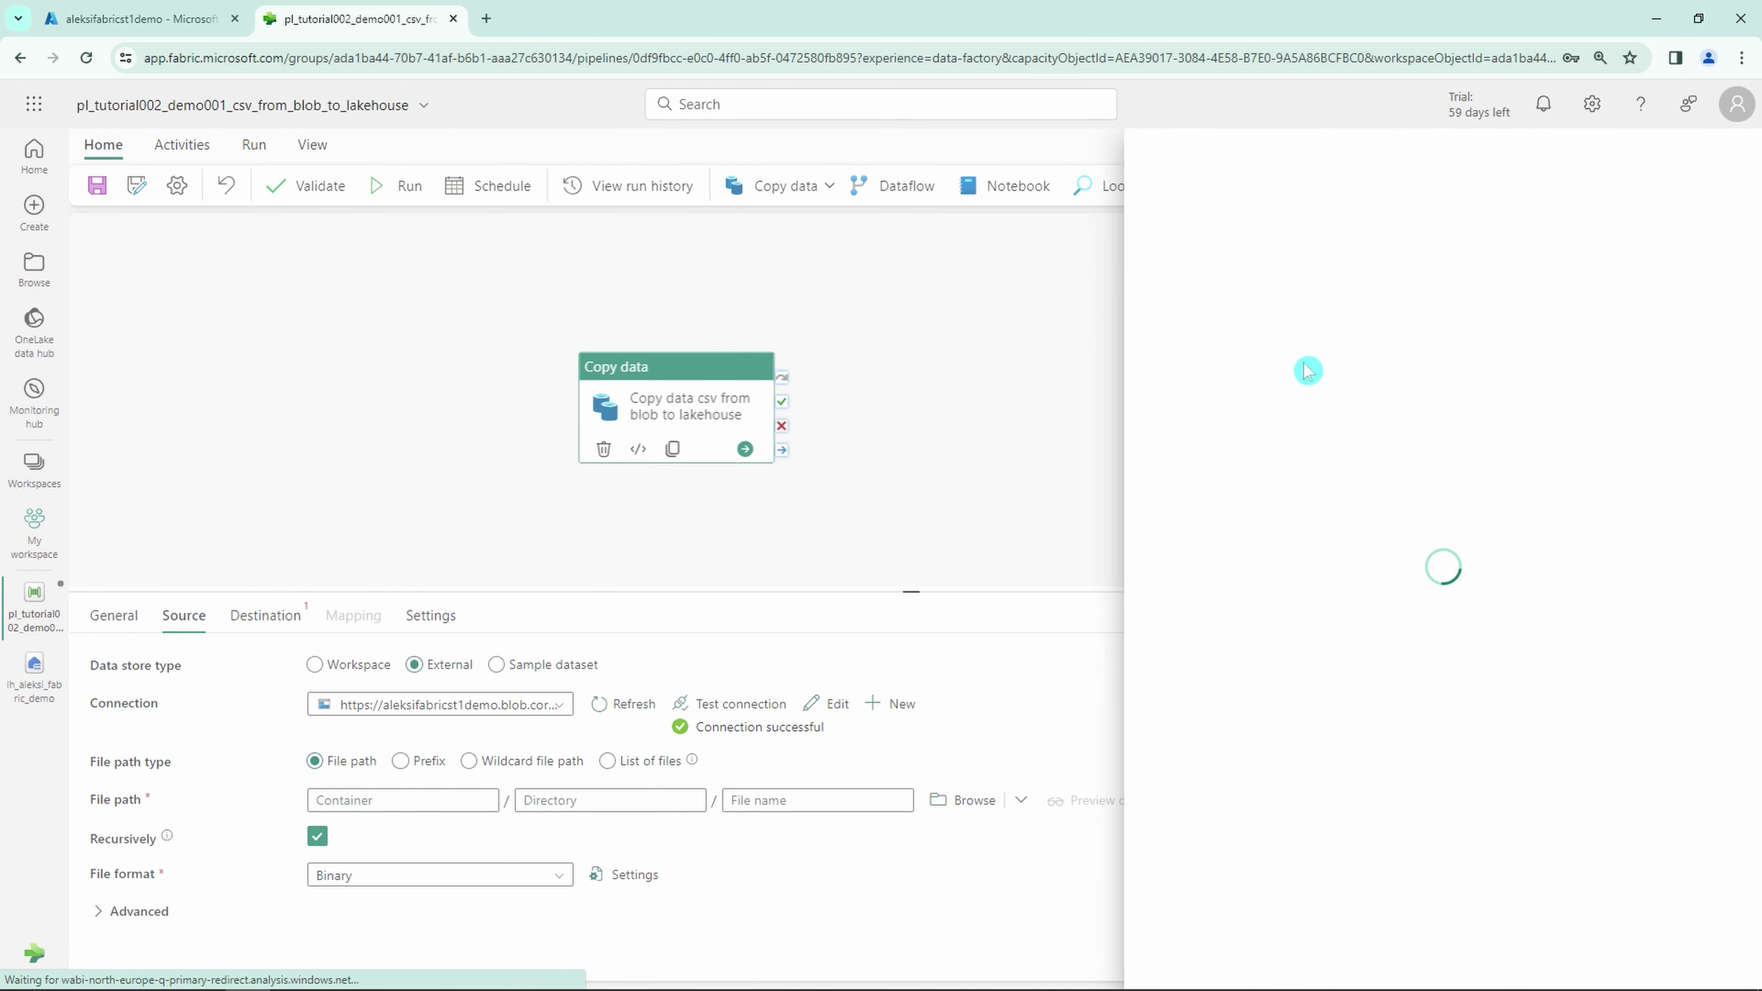
left_click(1257, 309)
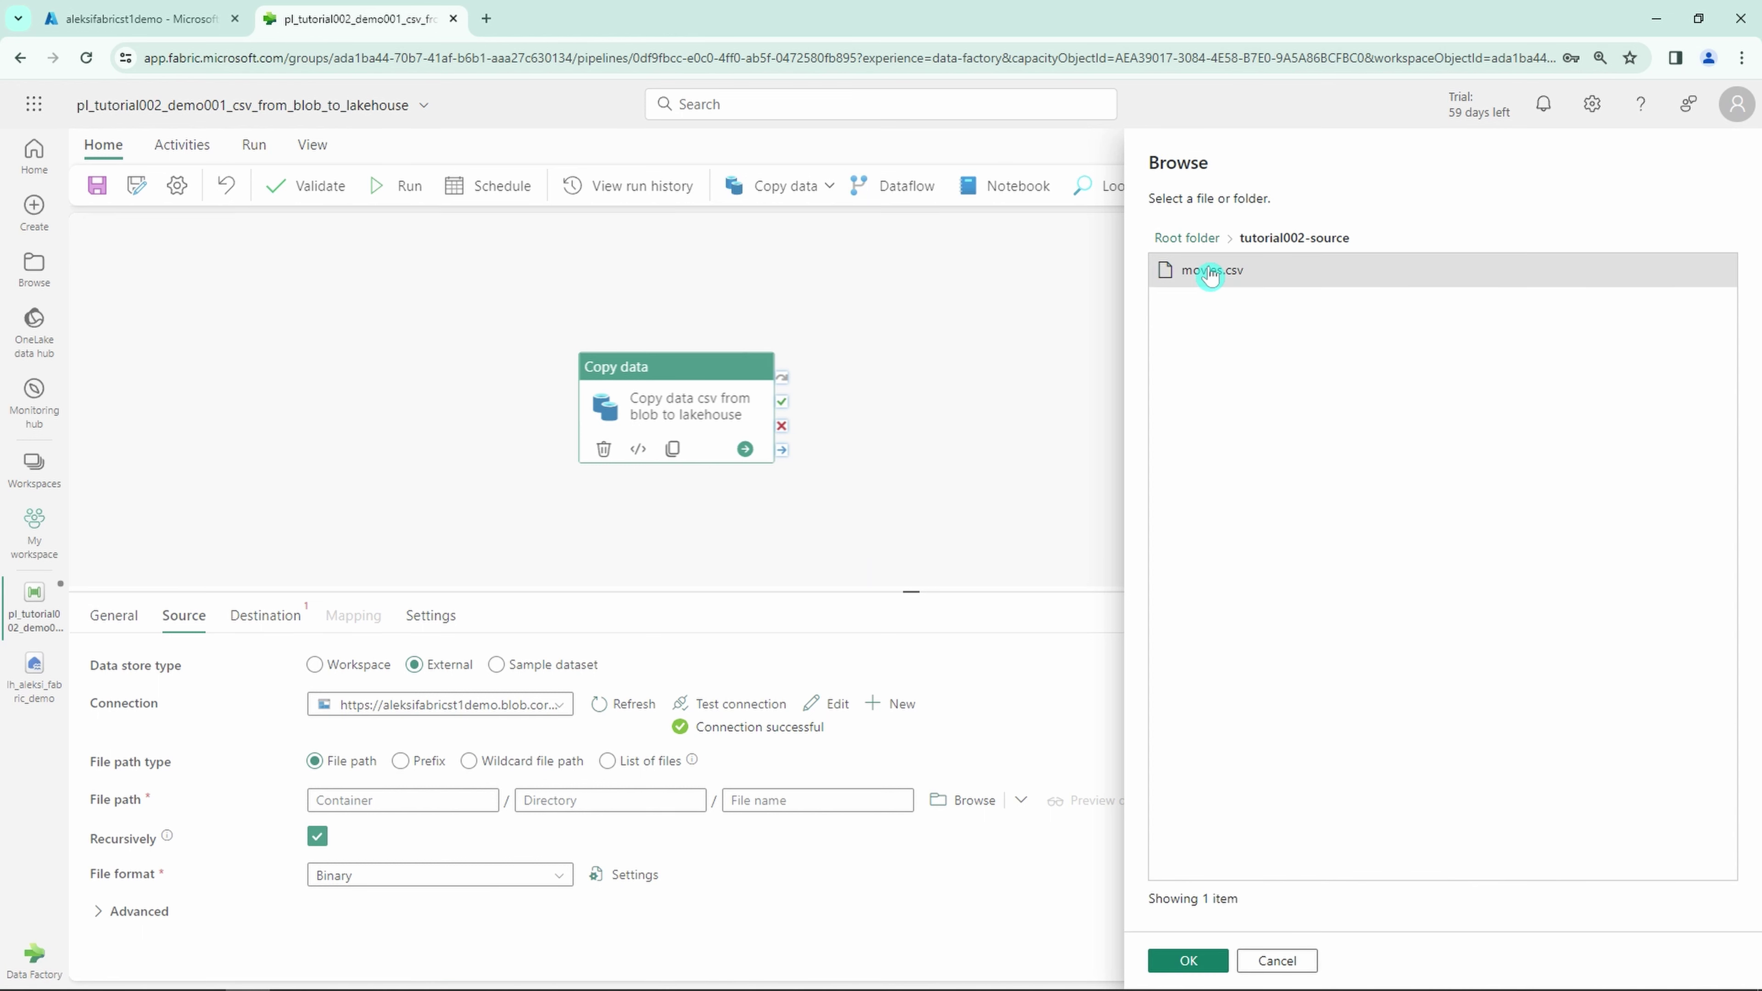
left_click(1188, 960)
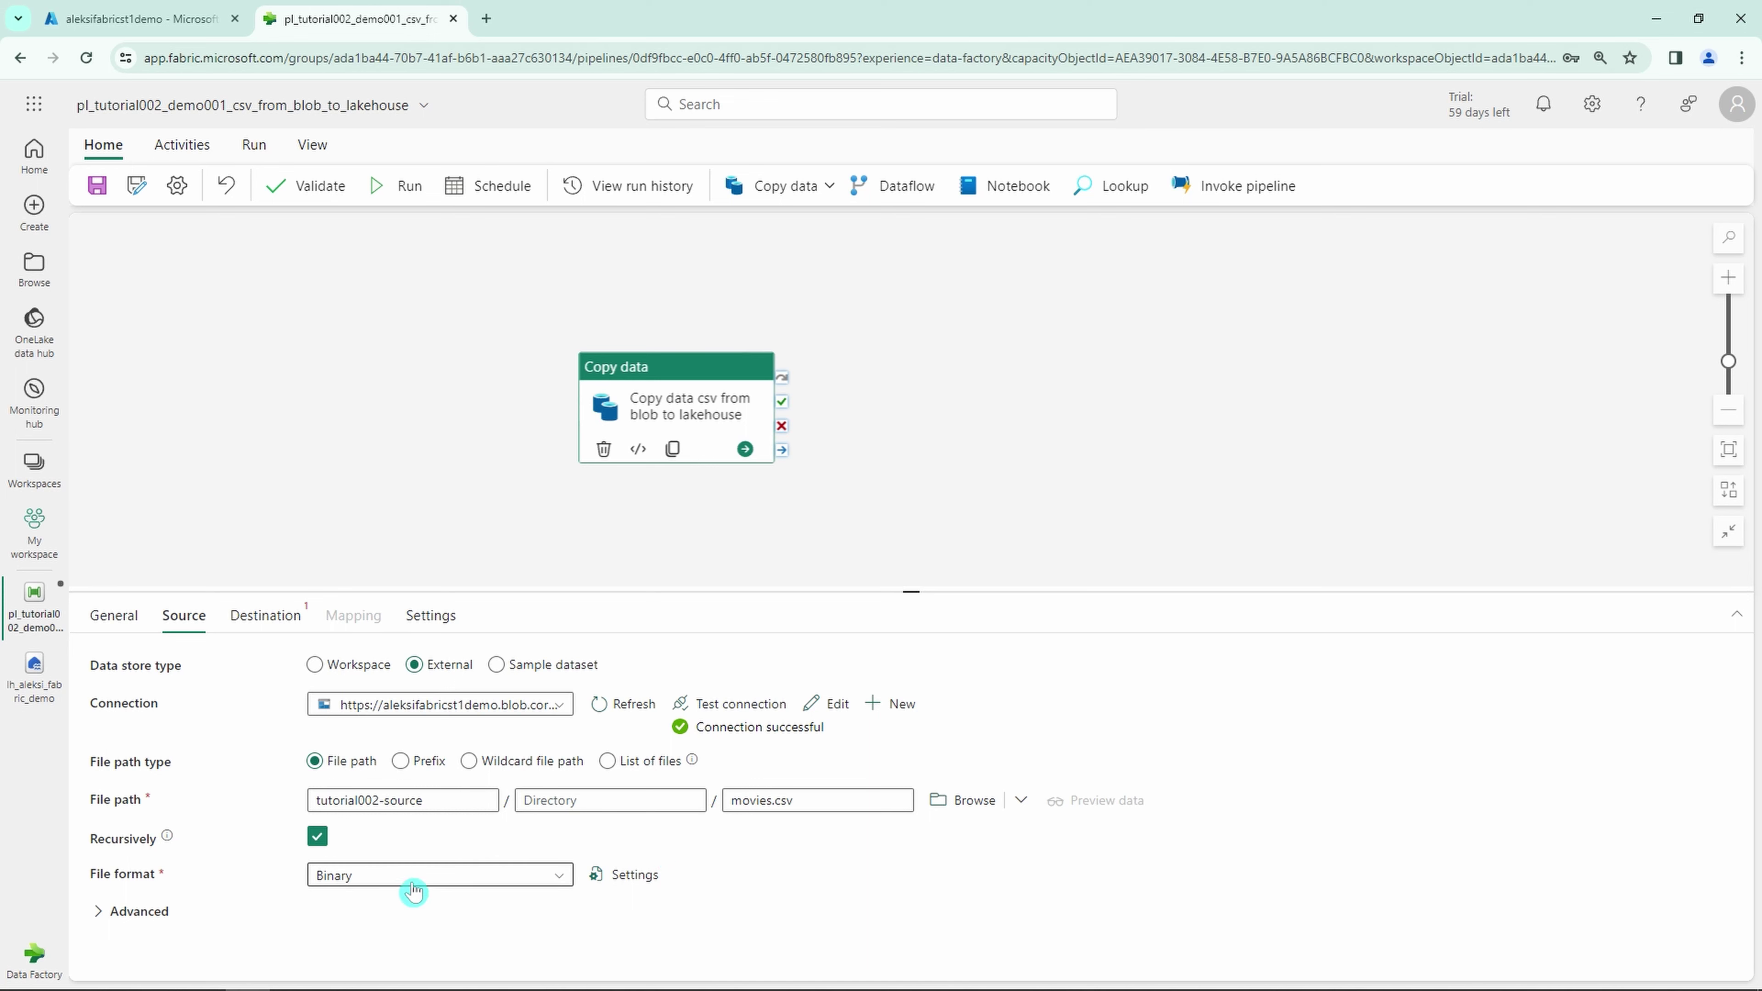
Set the source file format to DelimitedText and open its format settings.
left_click(468, 878)
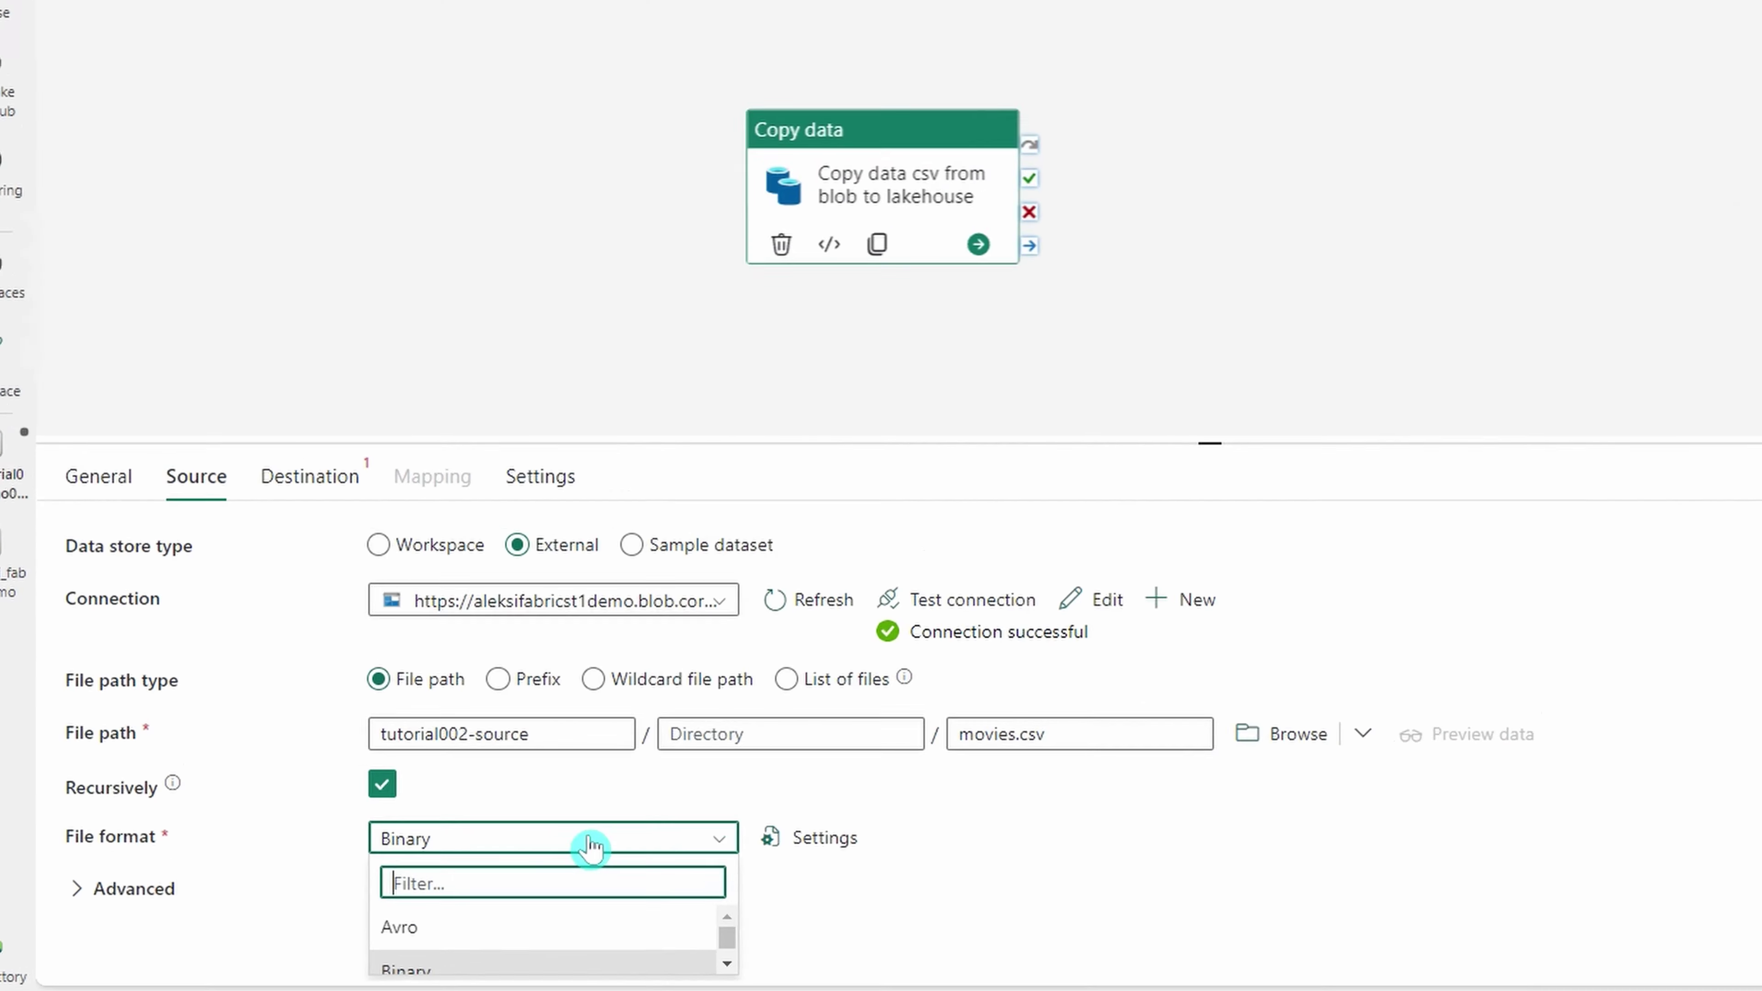
type("de")
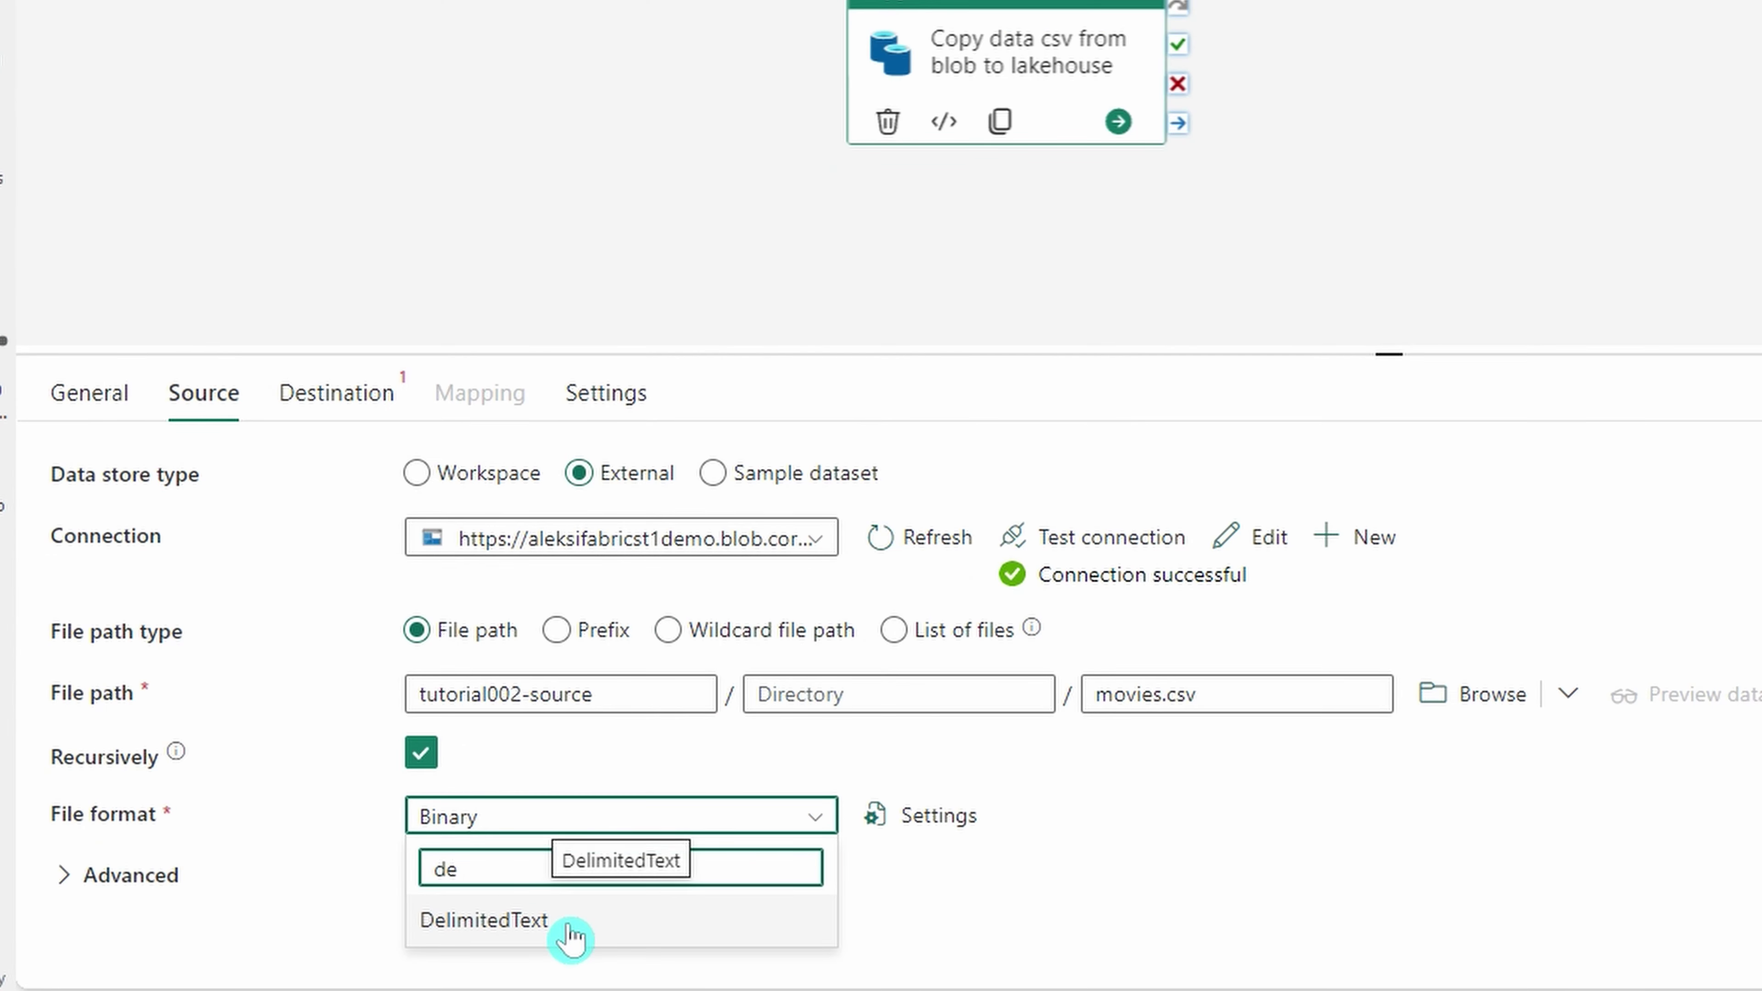
left_click(570, 933)
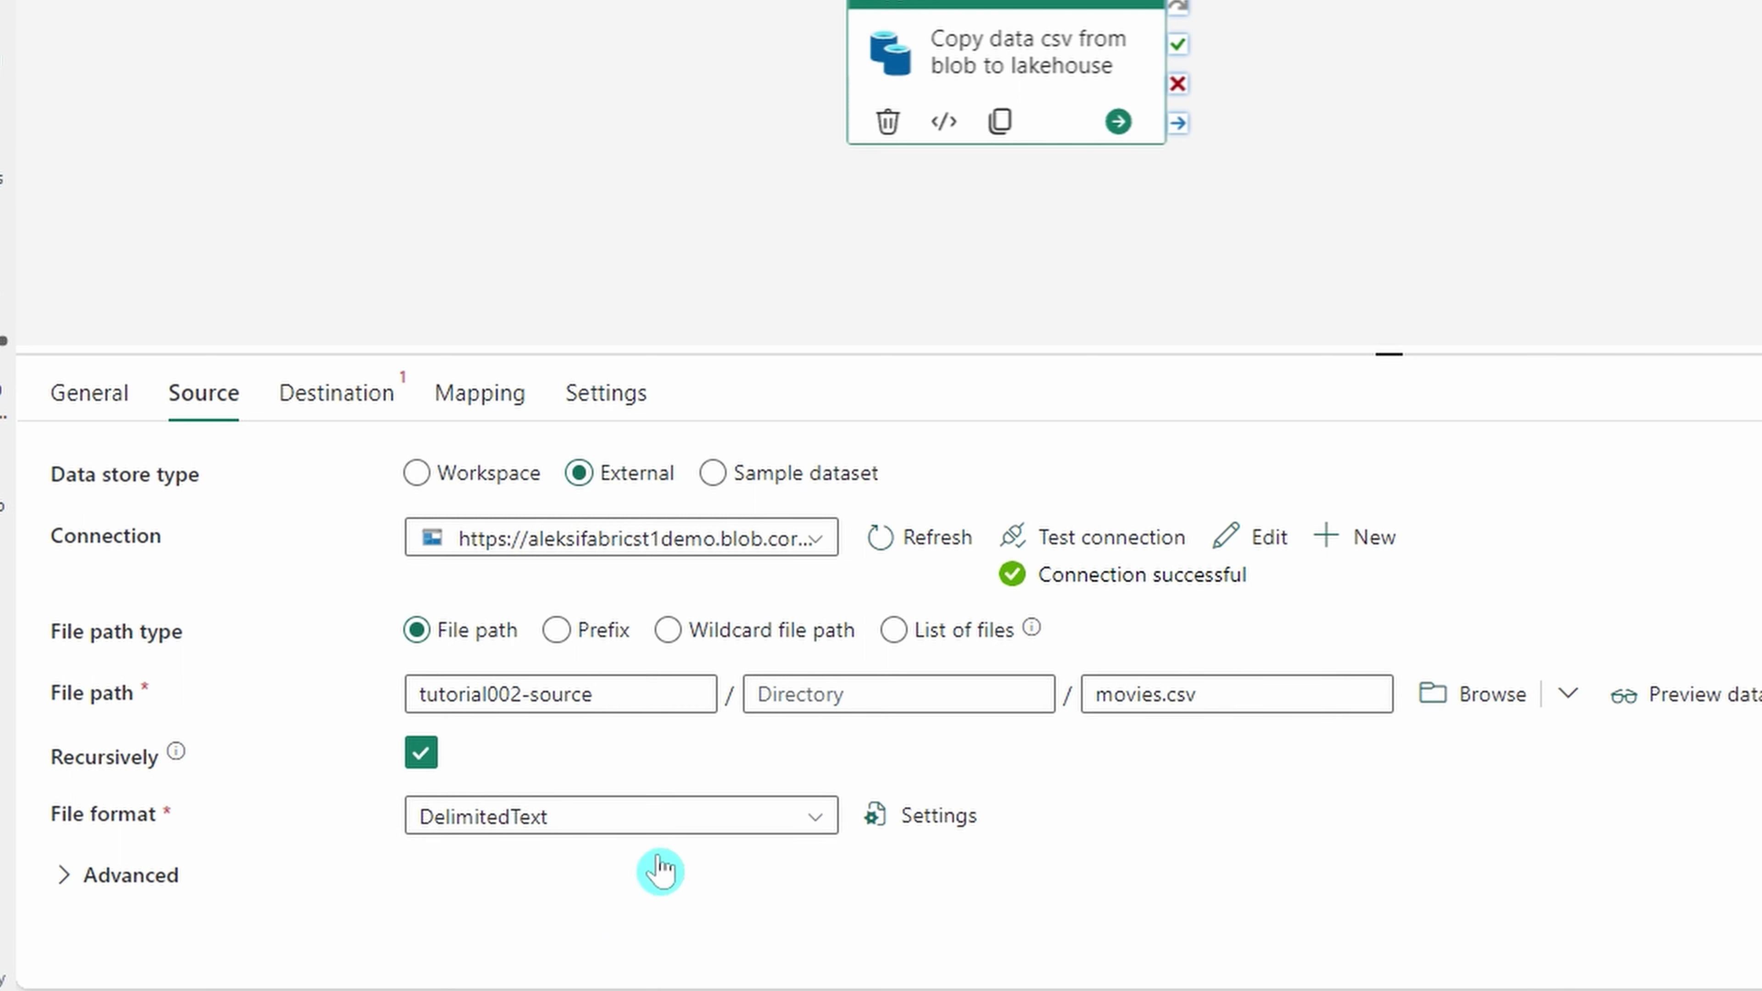
left_click(929, 826)
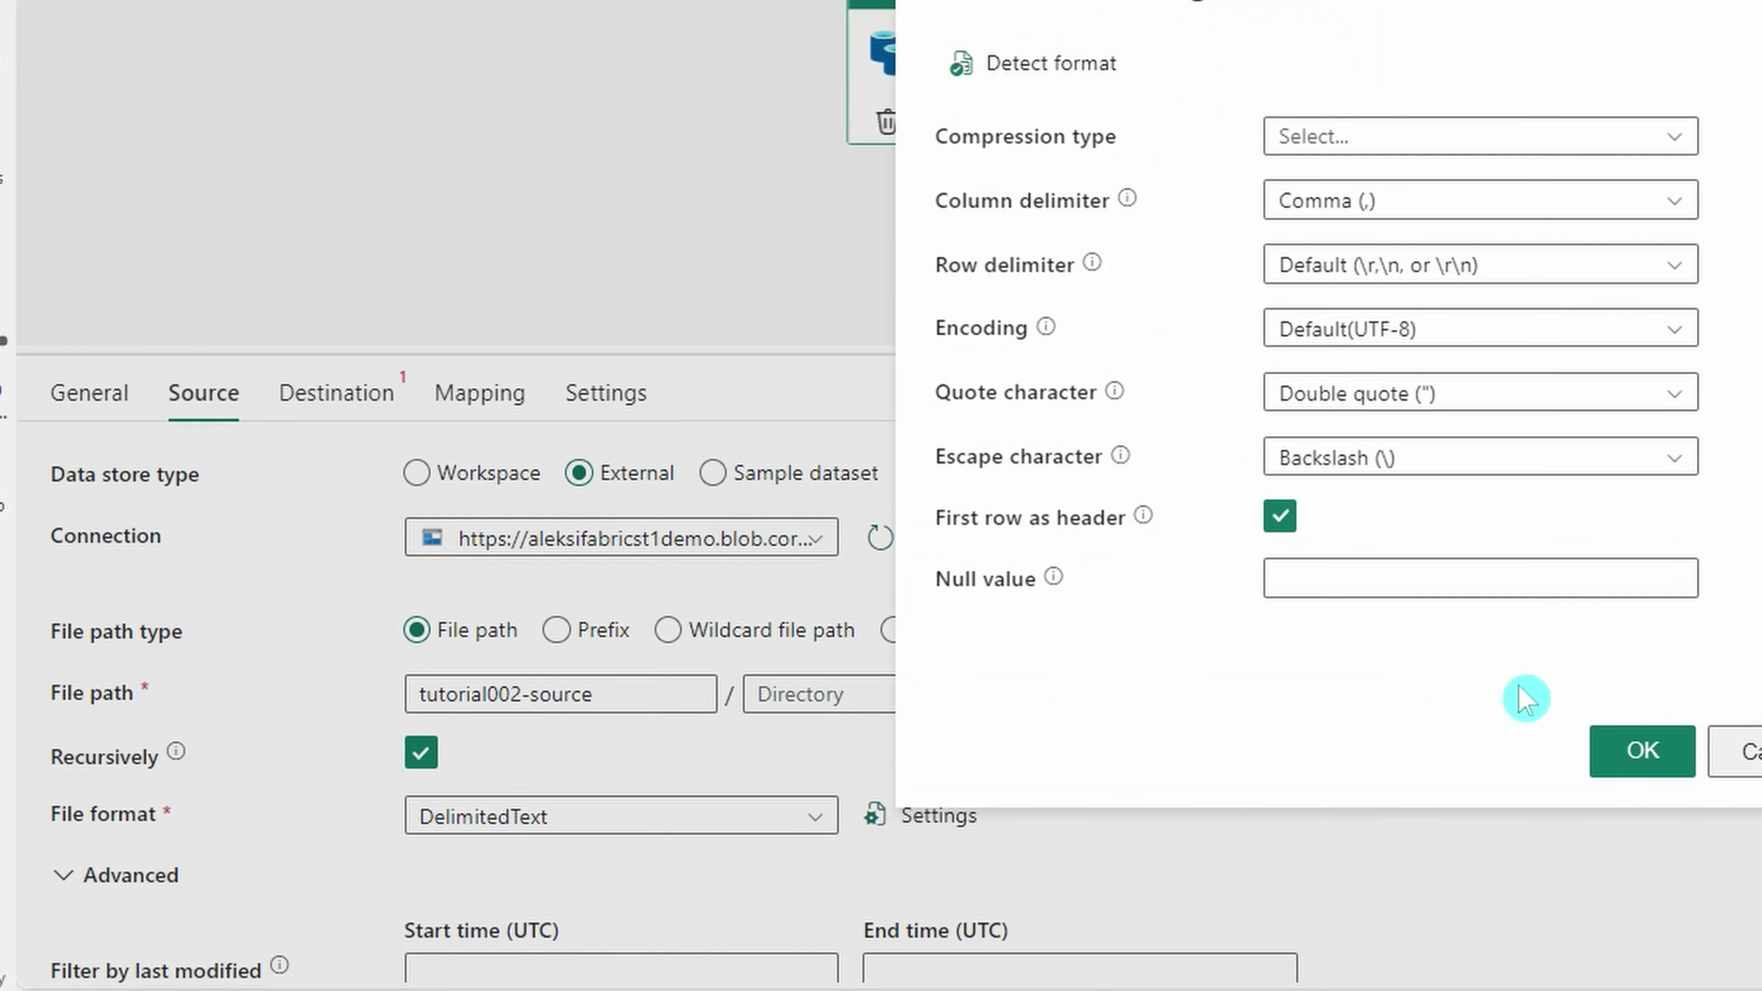